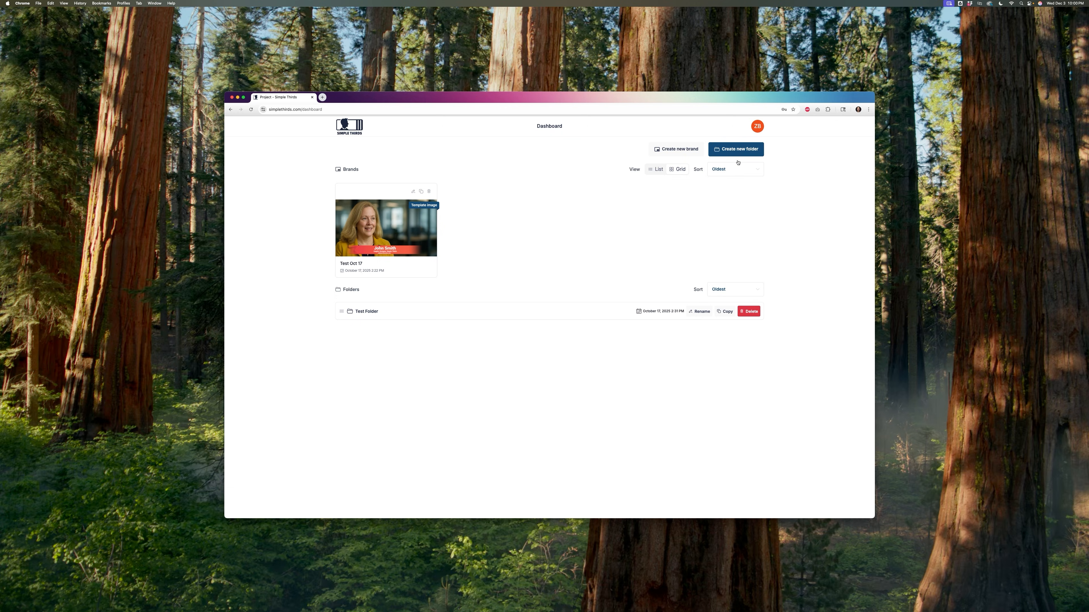
Step: Create a new folder on the dashboard named "Project of the day"
{"action": "left_click", "coordinate": [737, 151]}
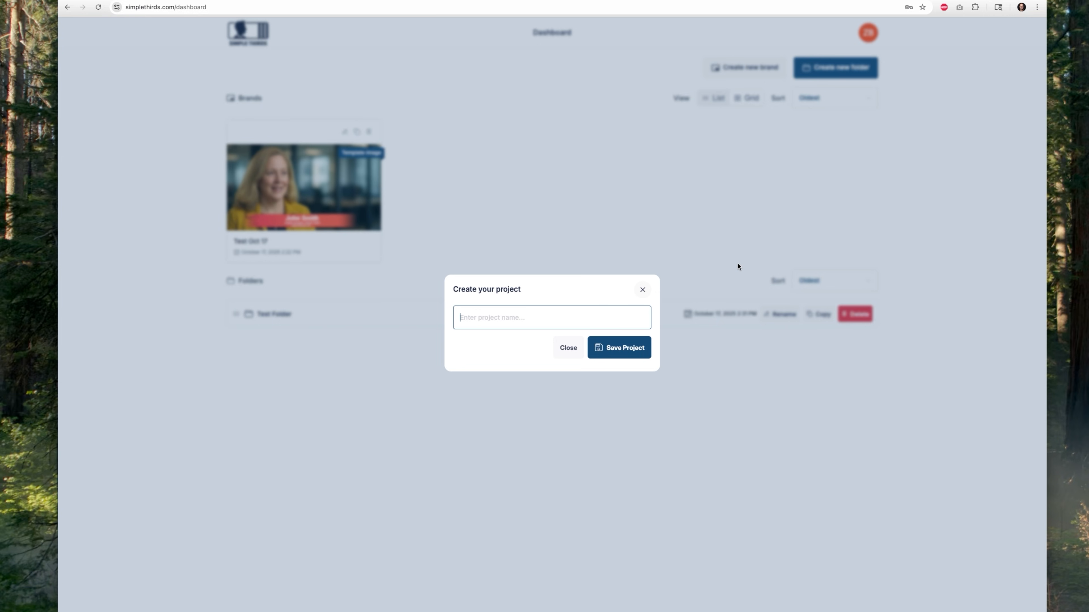
{"action": "type", "text": "Project of the day"}
{"action": "left_click", "coordinate": [629, 349]}
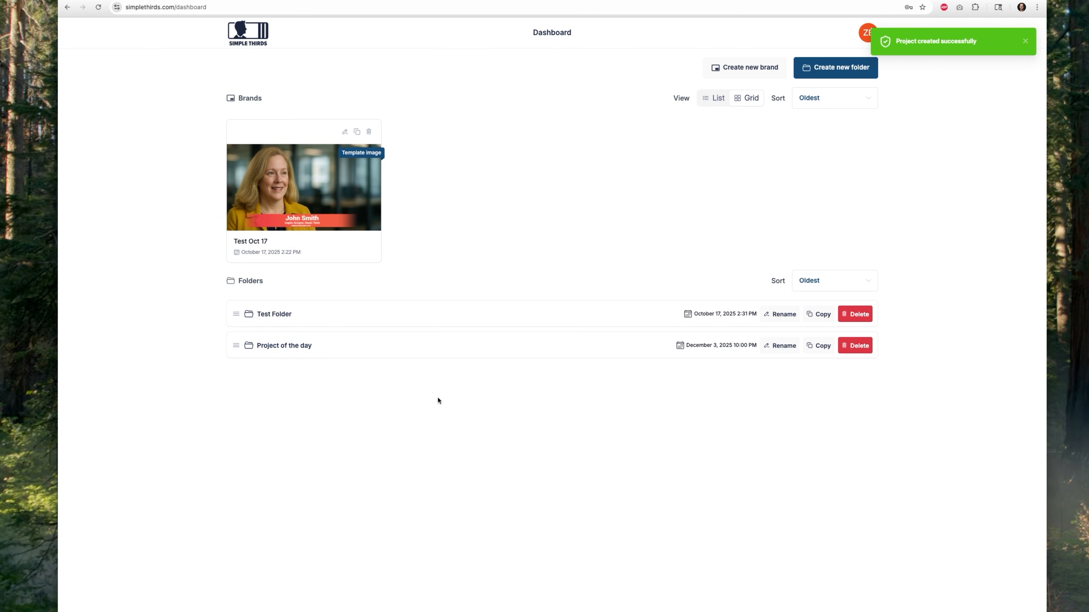
Step: Open the "Project of the day" folder and create a new graphic named with the person's full name
{"action": "left_click", "coordinate": [280, 346]}
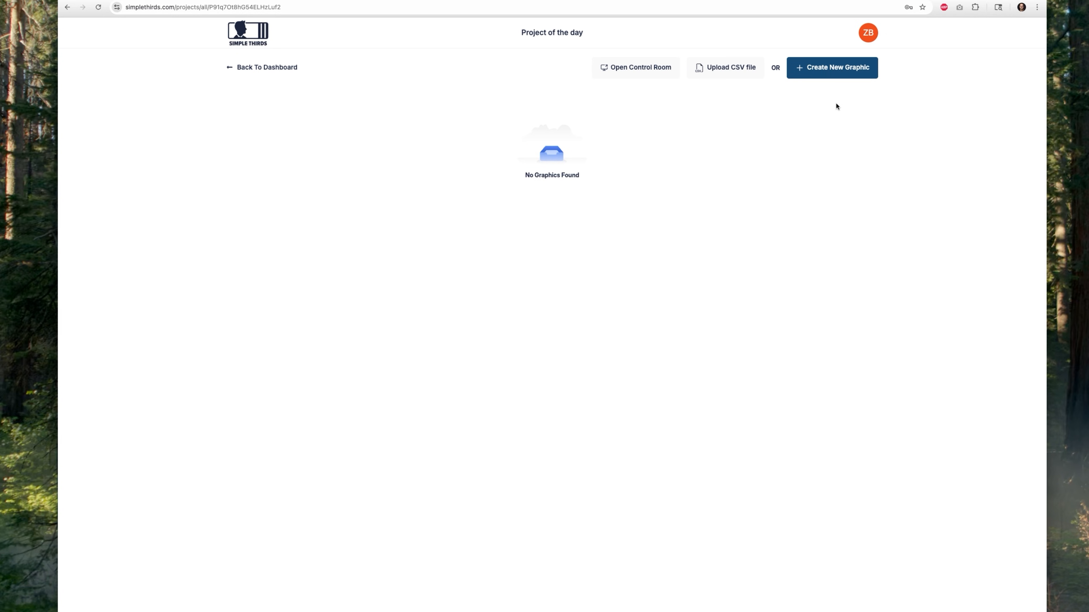
{"action": "left_click", "coordinate": [824, 71]}
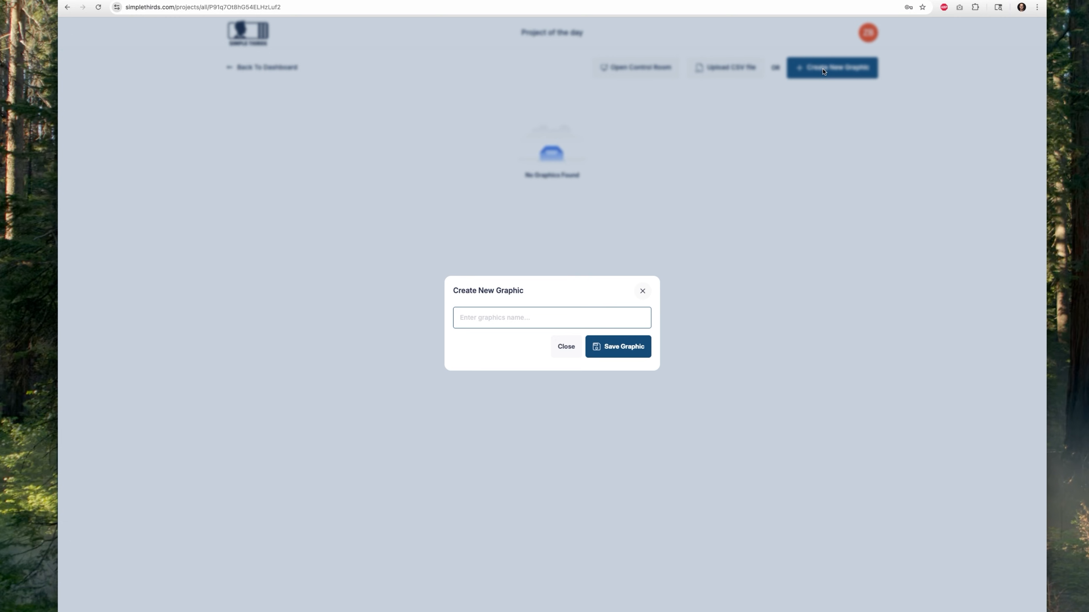
{"action": "type", "text": "Zephan Blaxberg"}
{"action": "left_click", "coordinate": [648, 343]}
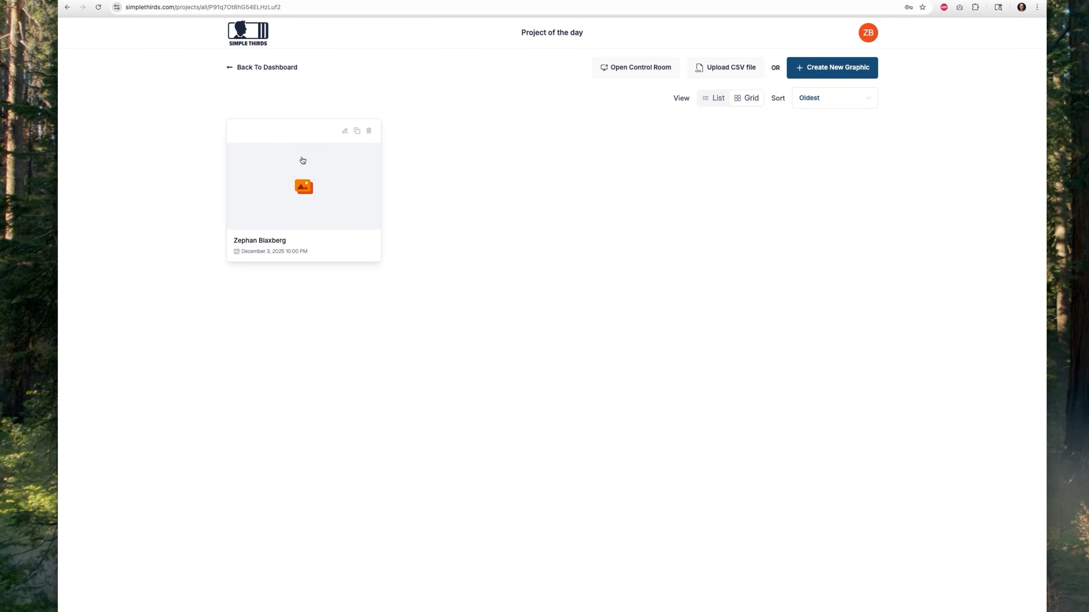
Step: Switch the graphics listing to list view and back to grid, and open the new graphic for editing
{"action": "left_click", "coordinate": [715, 98]}
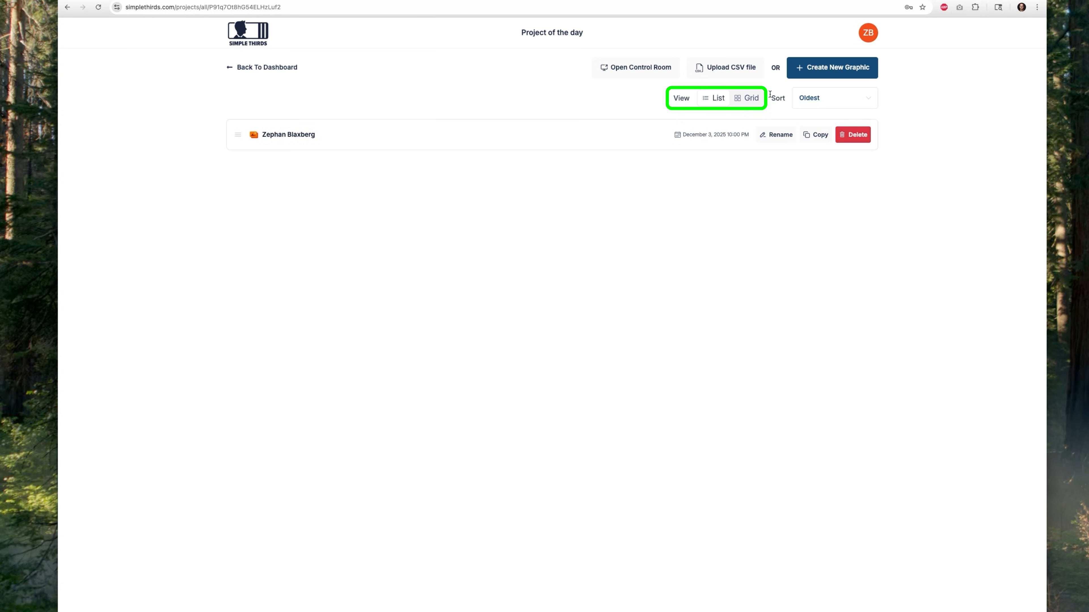
{"action": "left_click", "coordinate": [746, 97]}
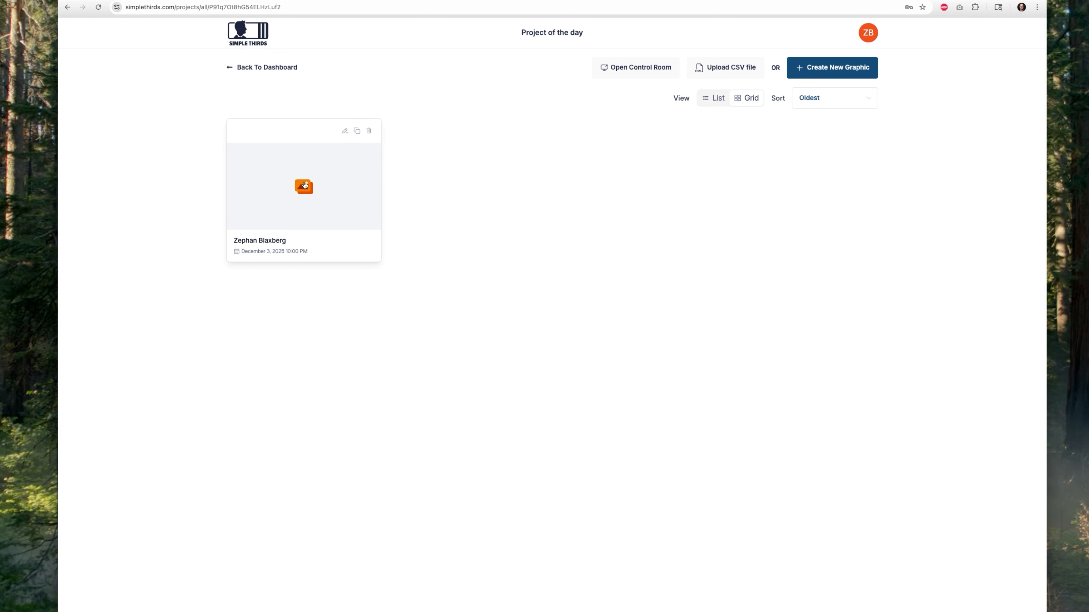
{"action": "left_click", "coordinate": [313, 202]}
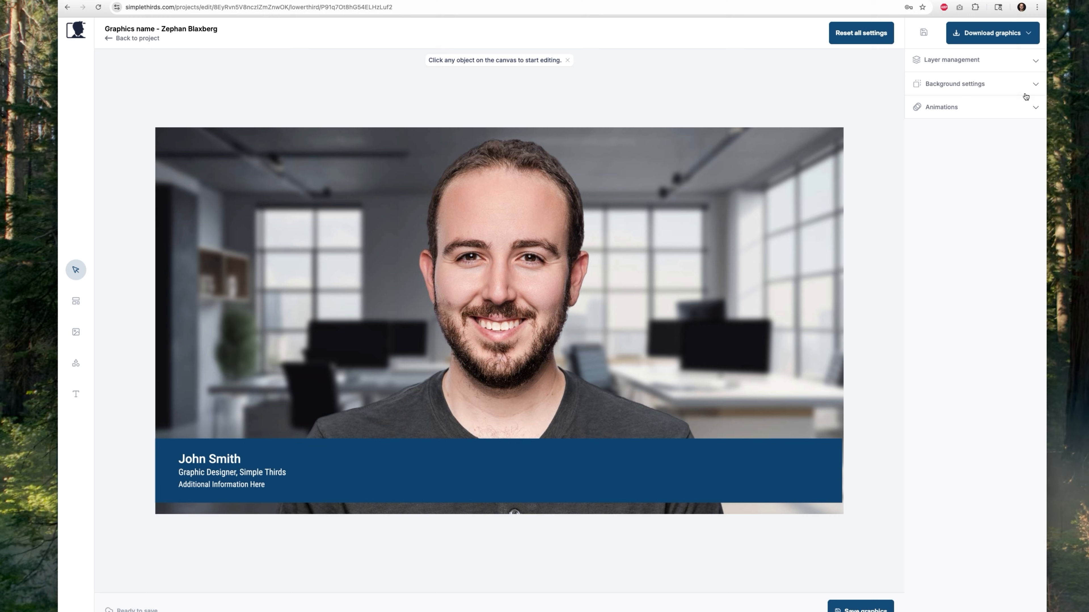
Step: Preview the other three sample background images behind the lower third and restore the smiling man in the office
{"action": "left_click", "coordinate": [1034, 85]}
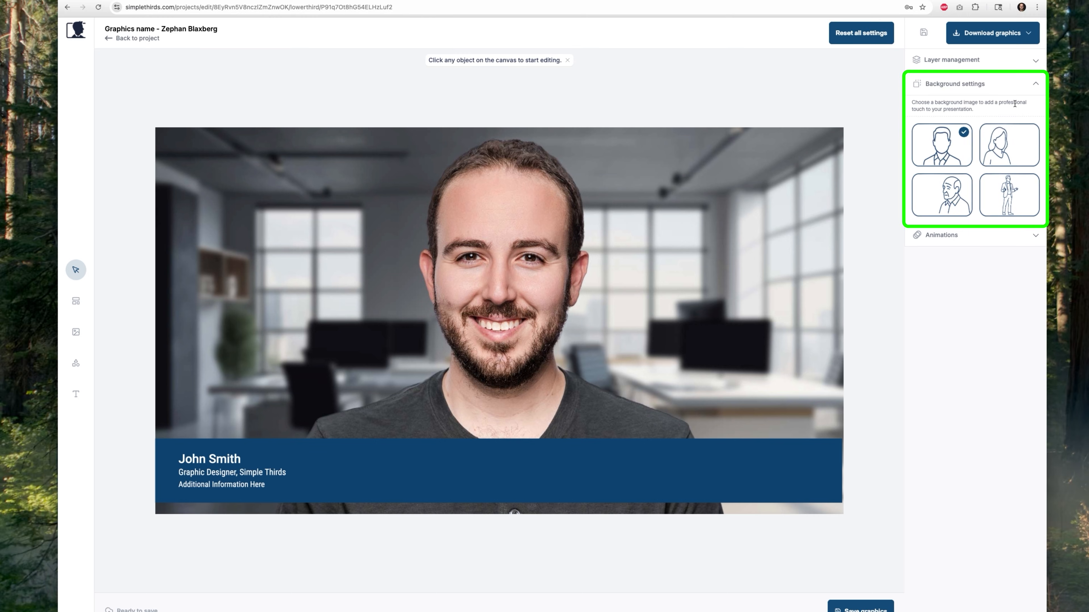
{"action": "left_click", "coordinate": [1012, 155]}
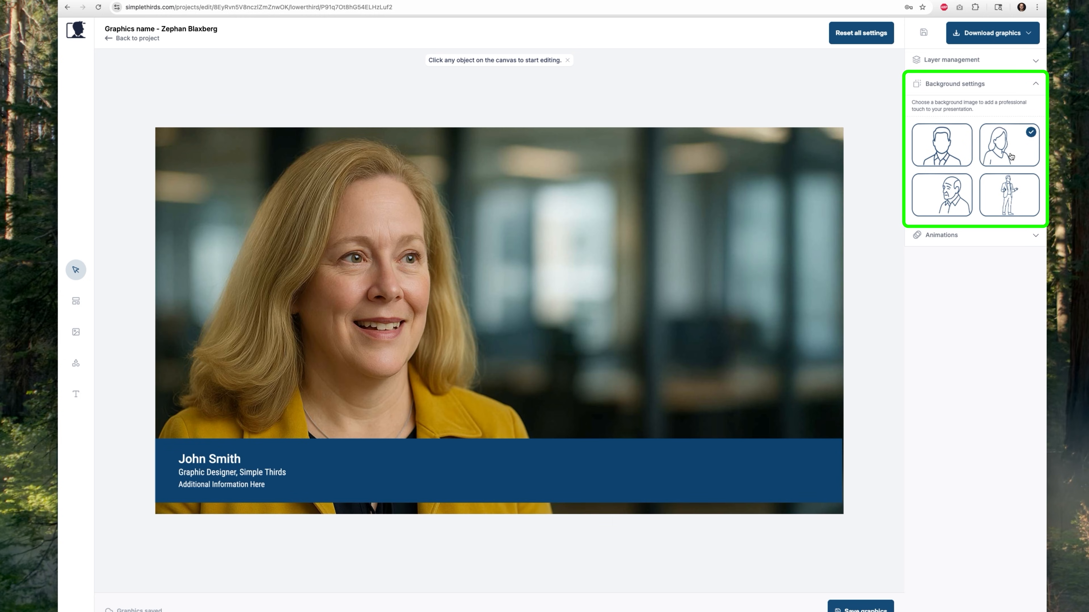
{"action": "left_click", "coordinate": [951, 205]}
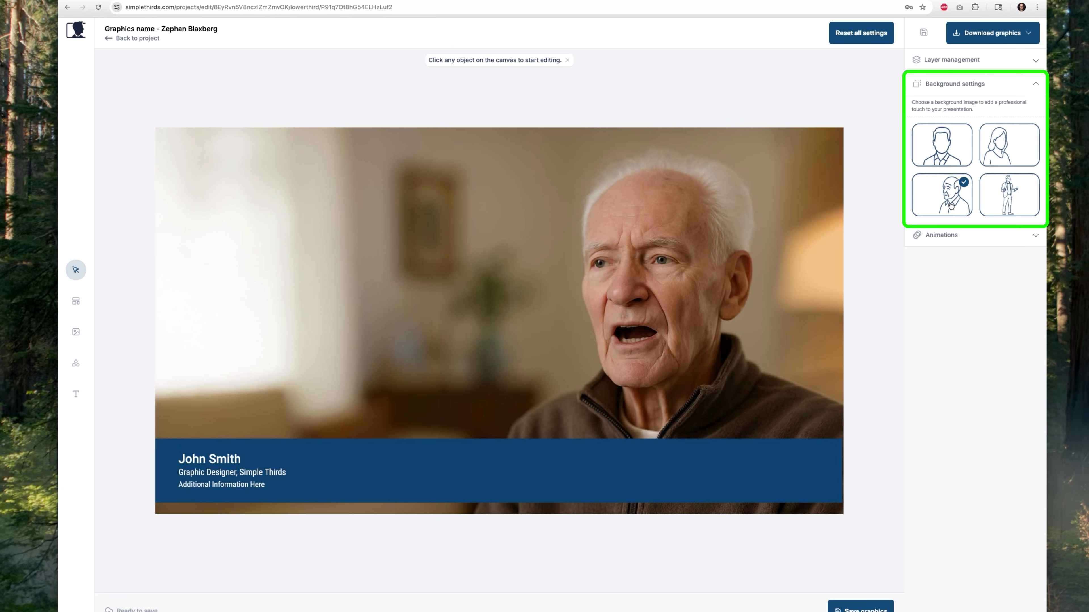
{"action": "left_click", "coordinate": [1001, 206]}
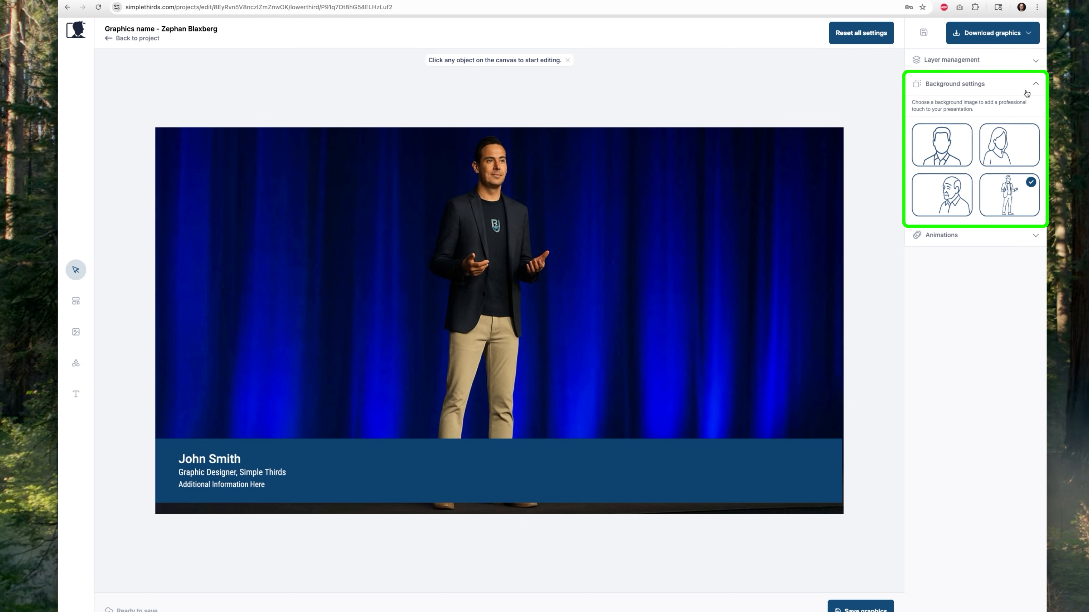
{"action": "left_click", "coordinate": [950, 159]}
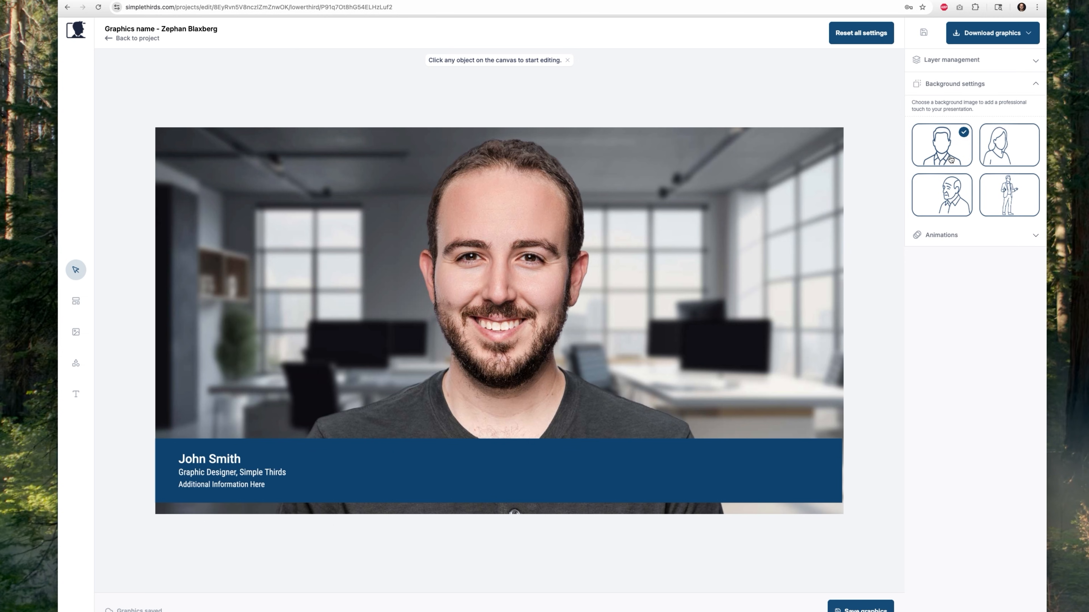
{"action": "left_click", "coordinate": [1030, 91]}
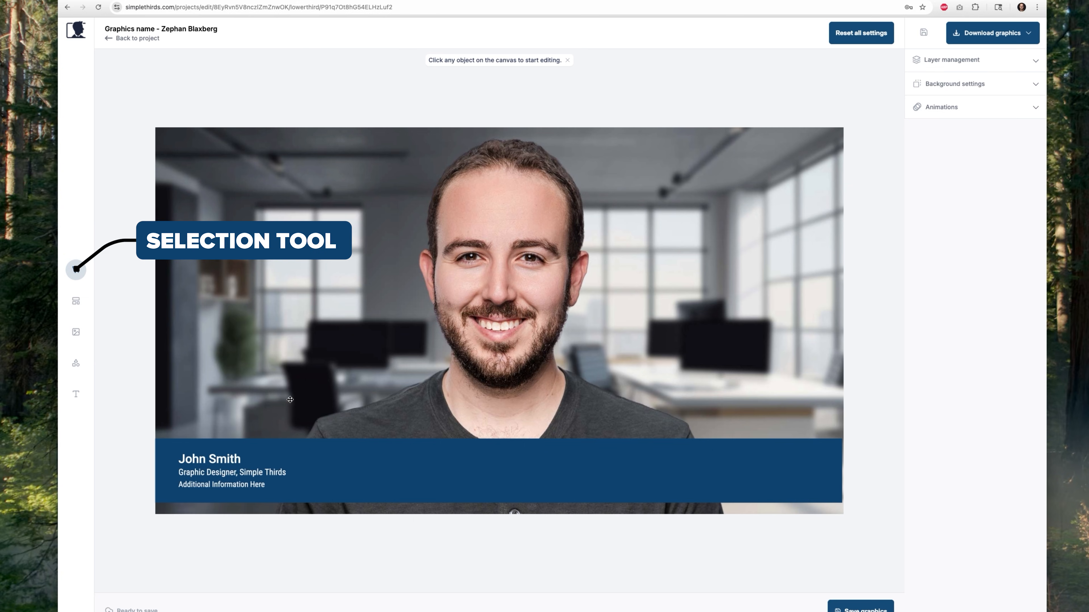
Step: Apply the template with the round logo and the blue-to-cyan gradient bar to the graphic
{"action": "left_click", "coordinate": [380, 468]}
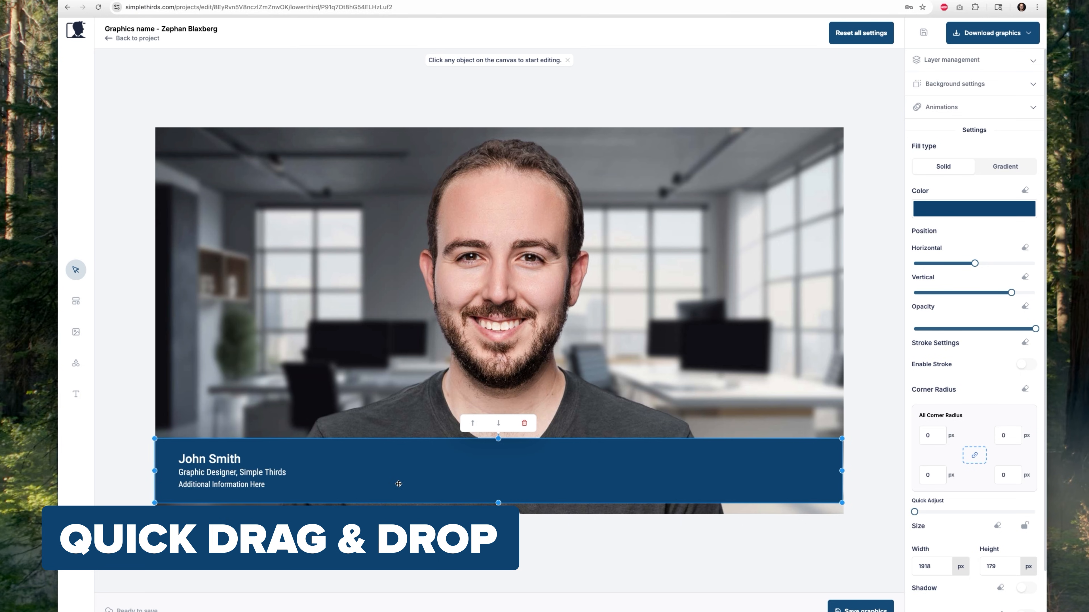
{"action": "left_click", "coordinate": [74, 302]}
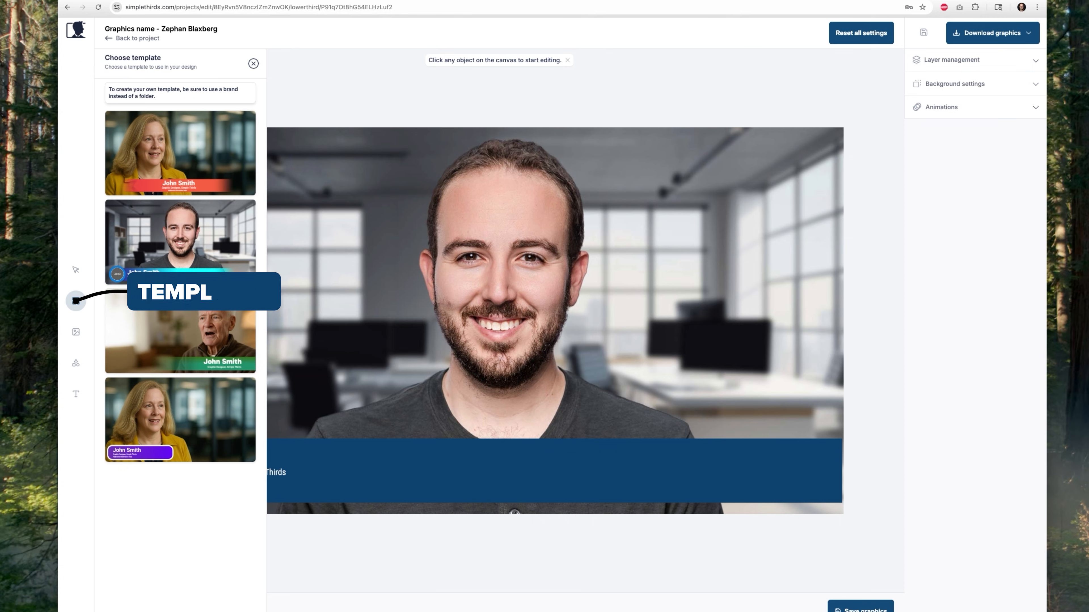
{"action": "left_click", "coordinate": [186, 247]}
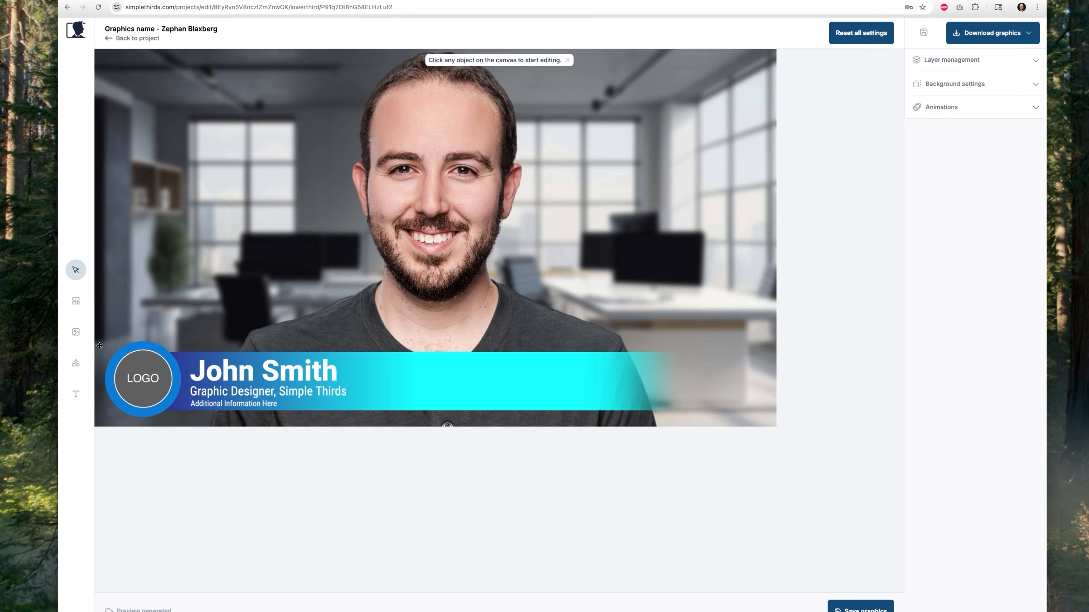
Step: Examine the available templates, image upload options, basic and abstract shapes, and text types that can be added to the design
{"action": "left_click", "coordinate": [76, 300]}
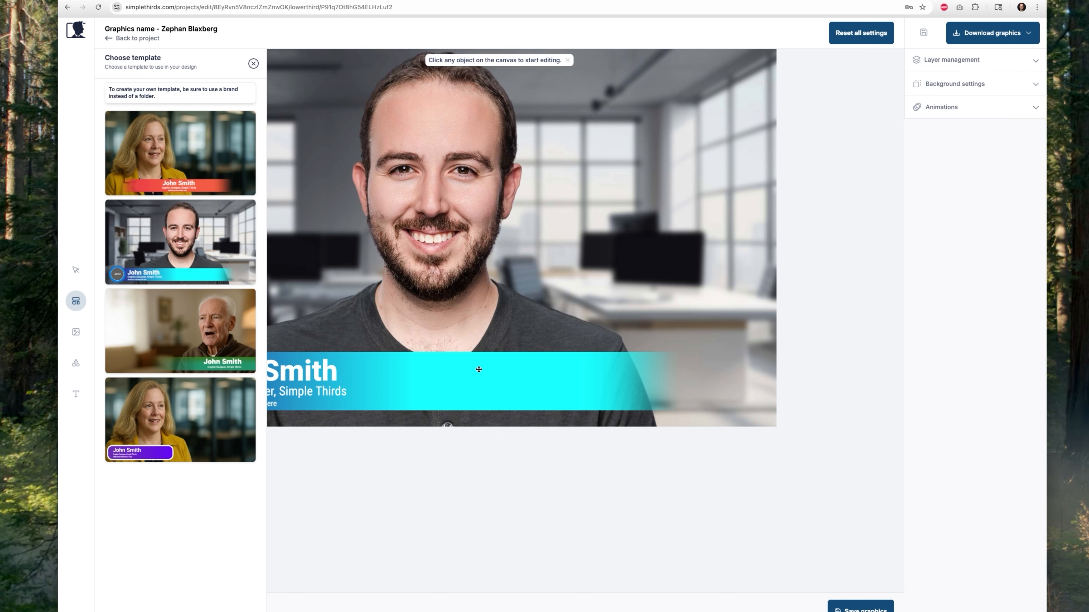
{"action": "left_click", "coordinate": [253, 63]}
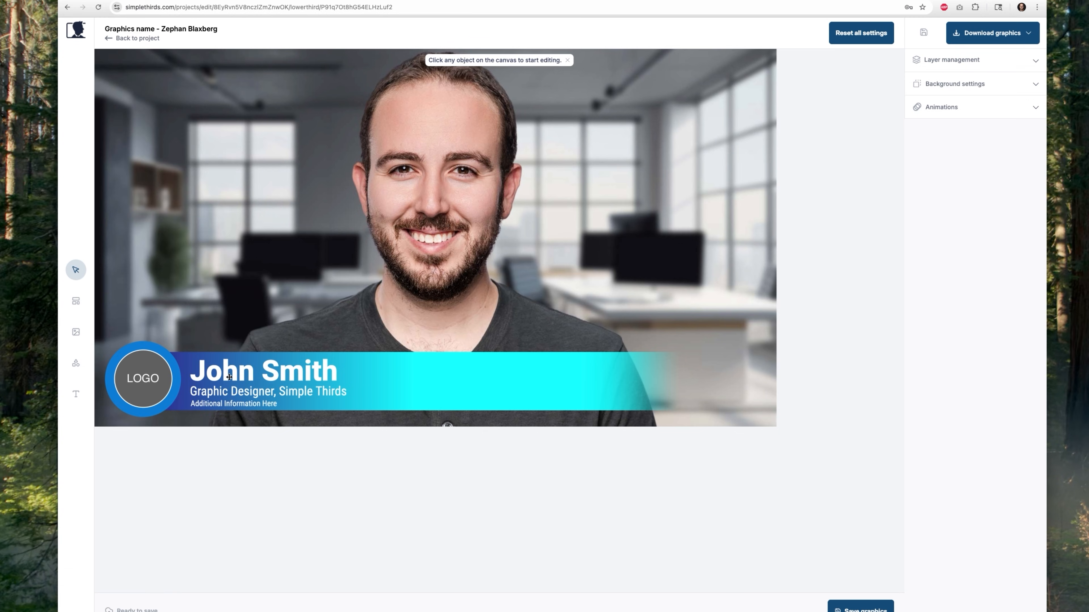
{"action": "left_click", "coordinate": [76, 332]}
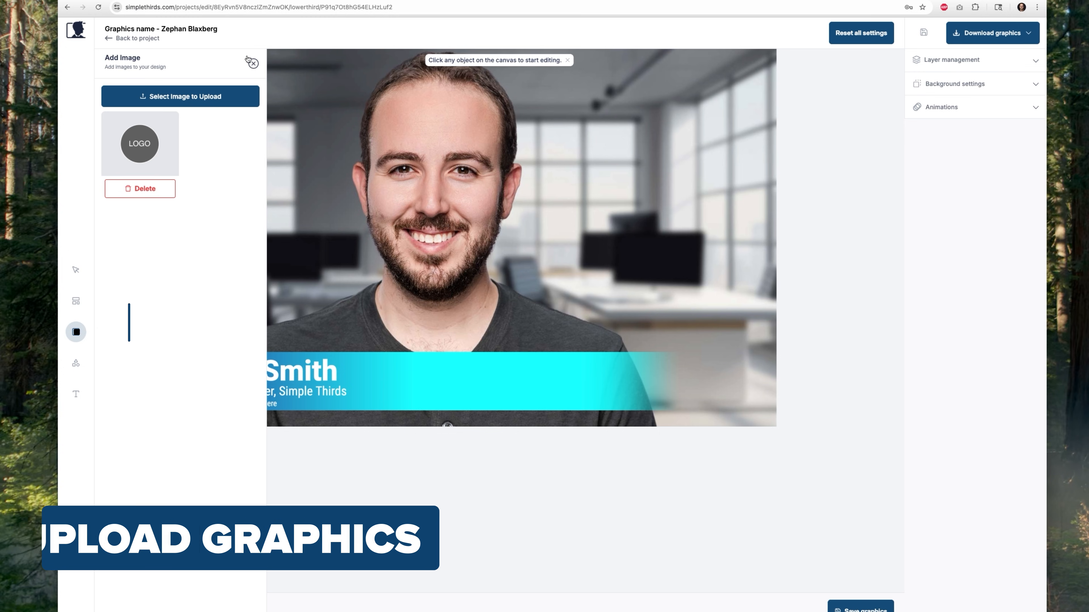
{"action": "left_click", "coordinate": [254, 64]}
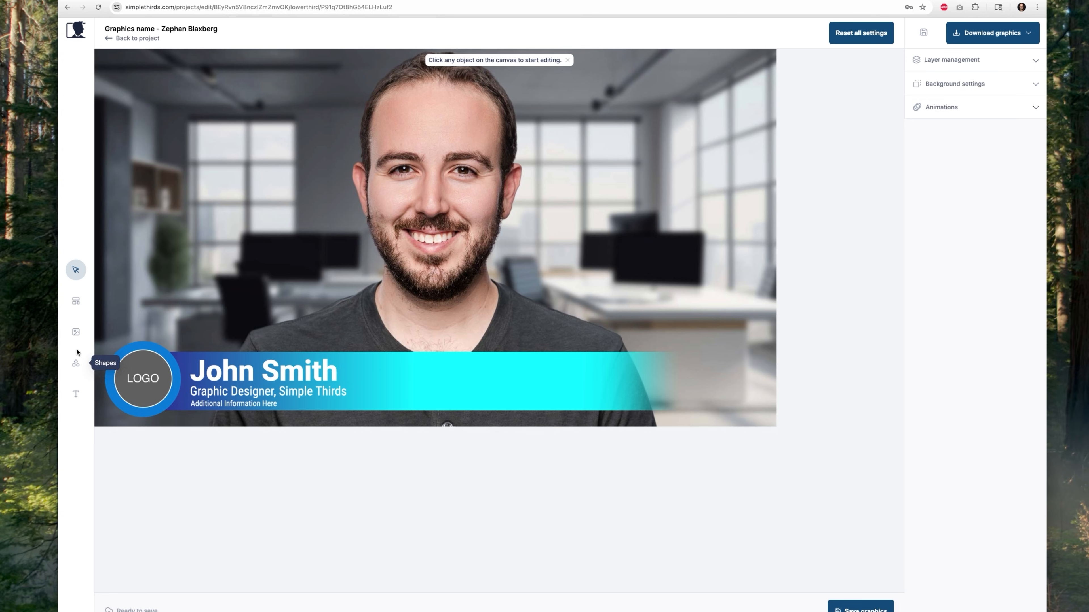
{"action": "left_click", "coordinate": [75, 338]}
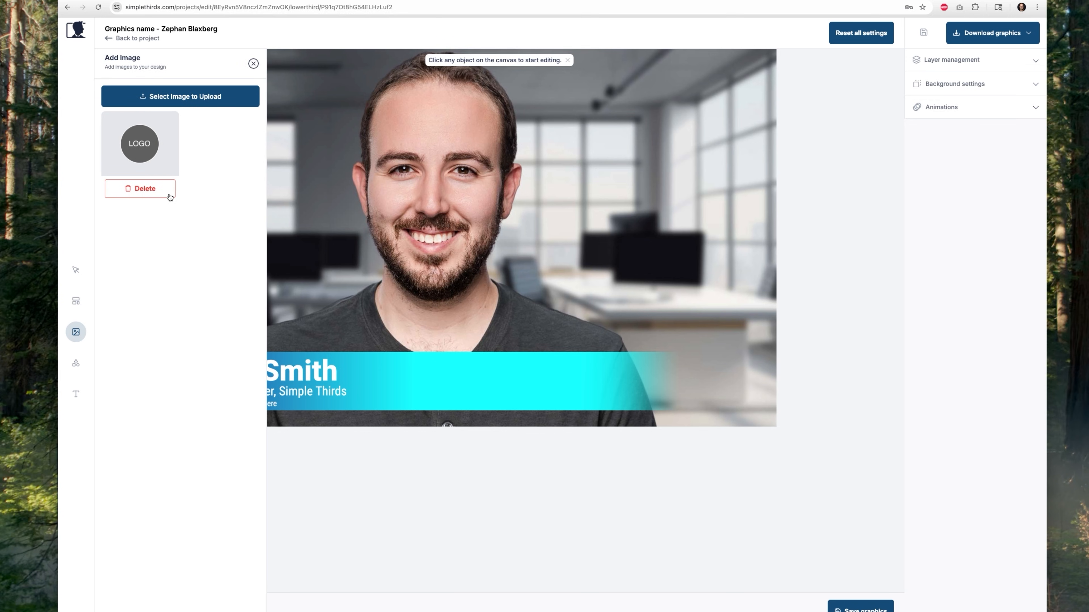
{"action": "left_click", "coordinate": [253, 63]}
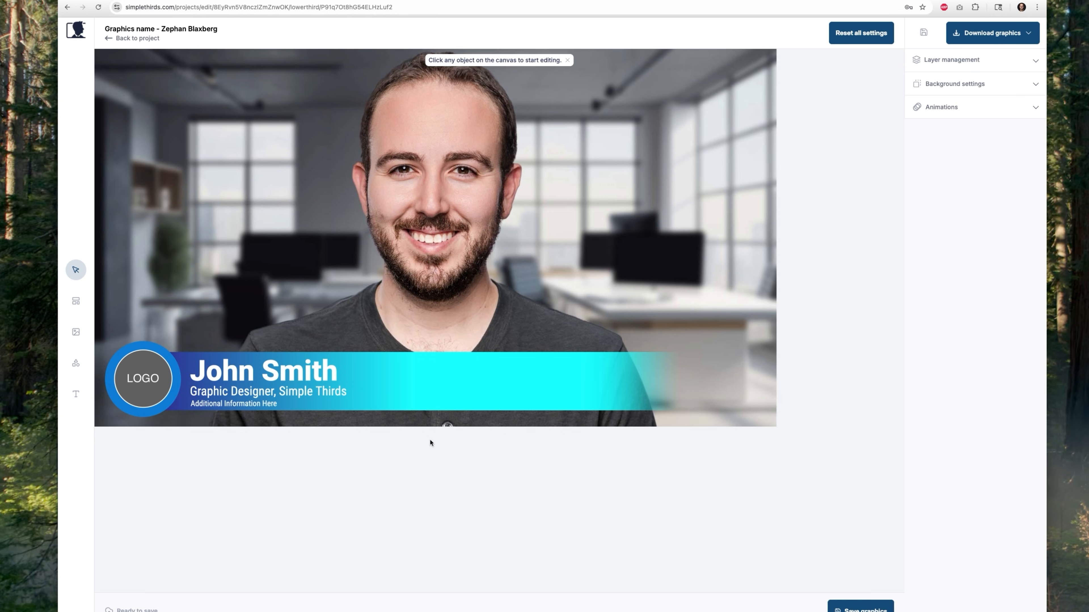
{"action": "left_click", "coordinate": [82, 371]}
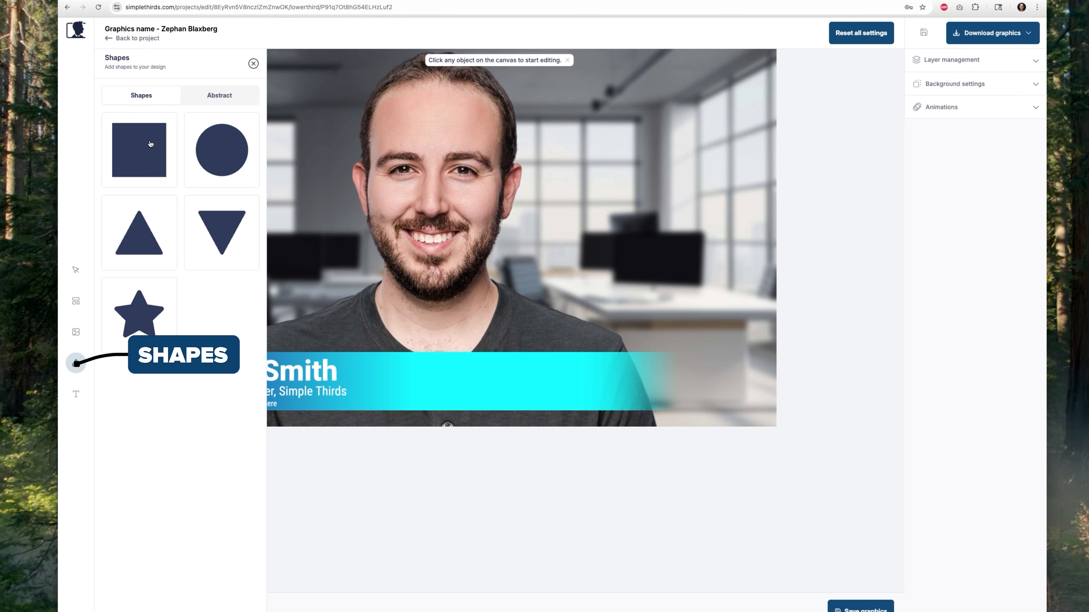
{"action": "left_click", "coordinate": [221, 102]}
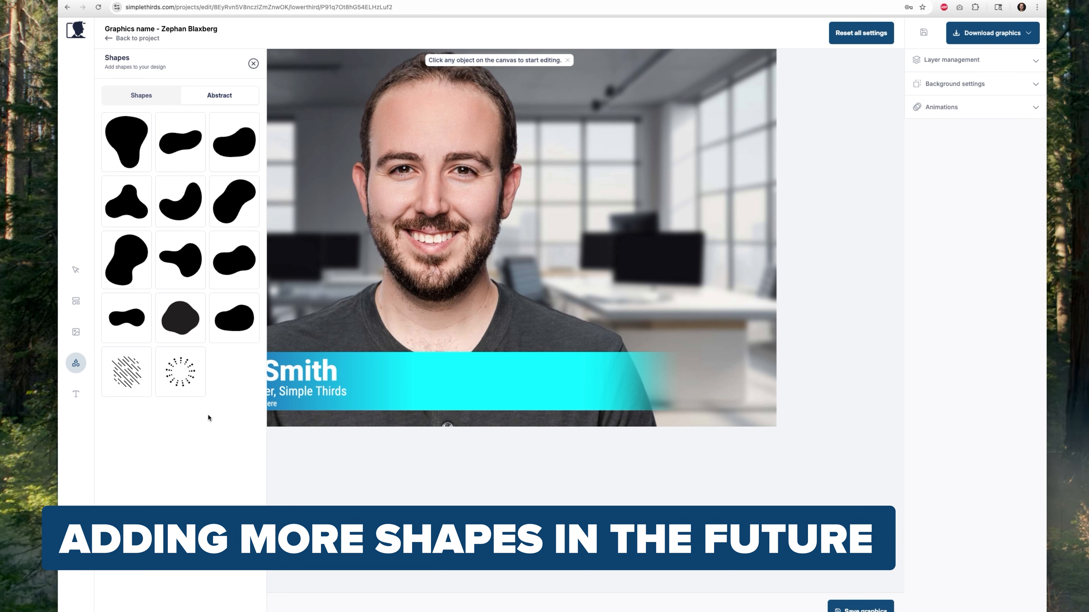
{"action": "left_click", "coordinate": [75, 398]}
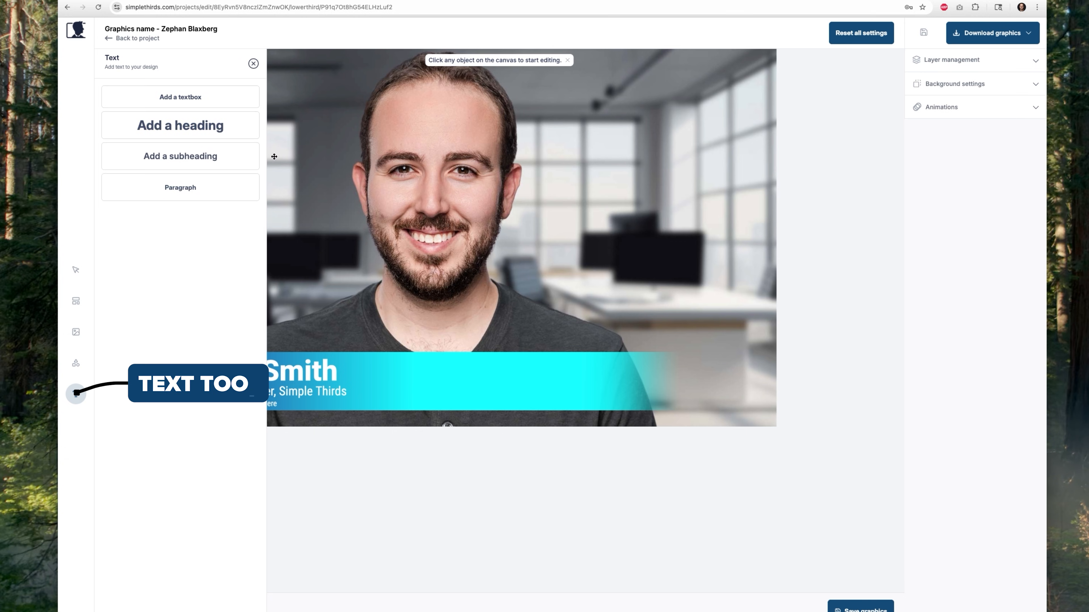
{"action": "left_click", "coordinate": [253, 63]}
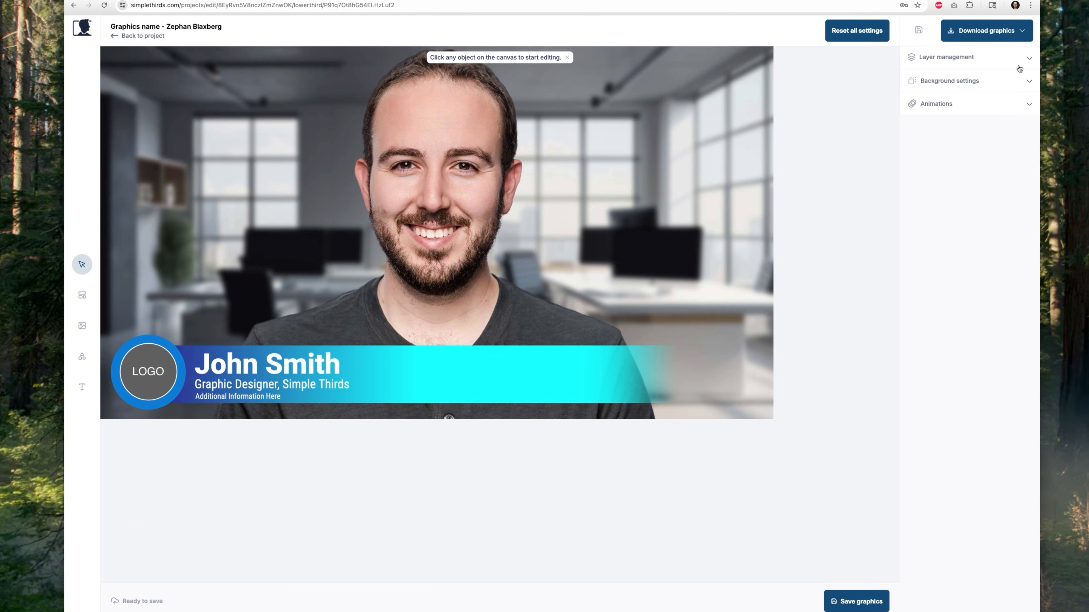
Step: Show the graphic's layer list and select the gradient bar behind the text
{"action": "left_click", "coordinate": [866, 146]}
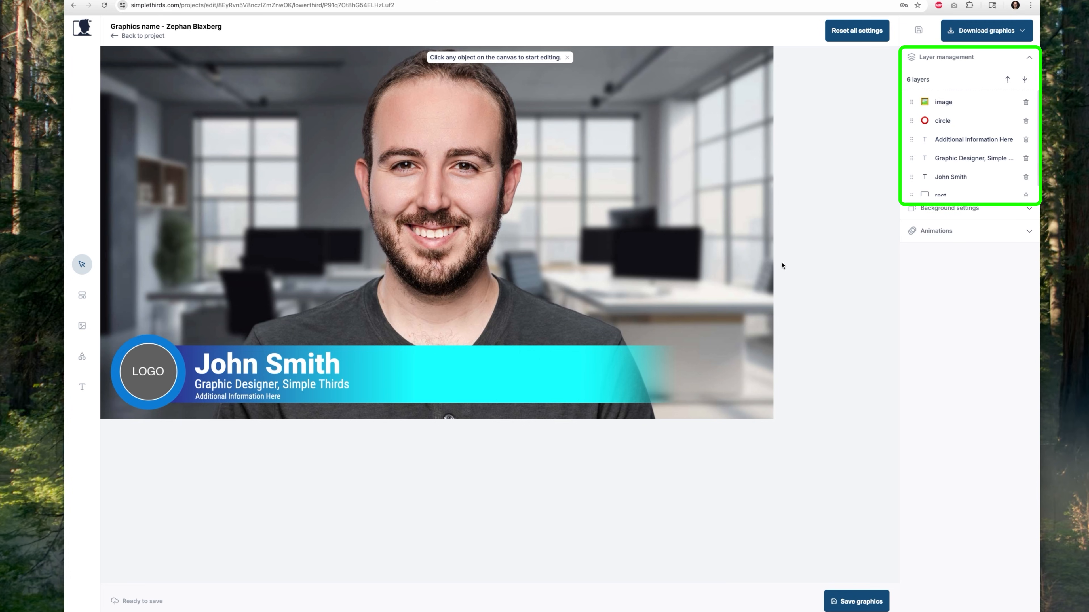
{"action": "left_click", "coordinate": [452, 361]}
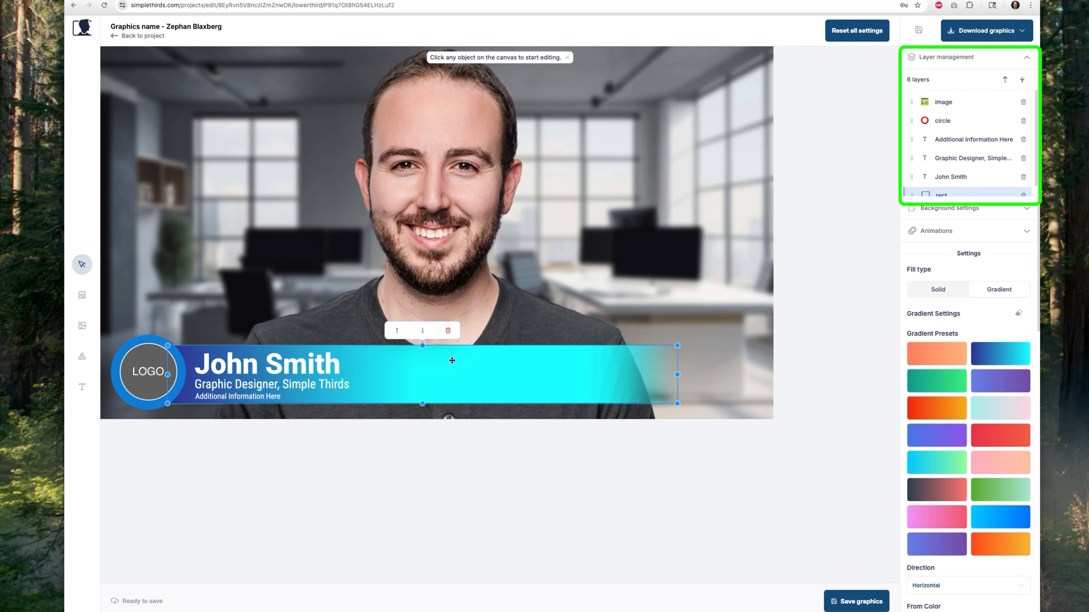
{"action": "scroll", "coordinate": [965, 129], "scroll_direction": "down", "scroll_amount": 1}
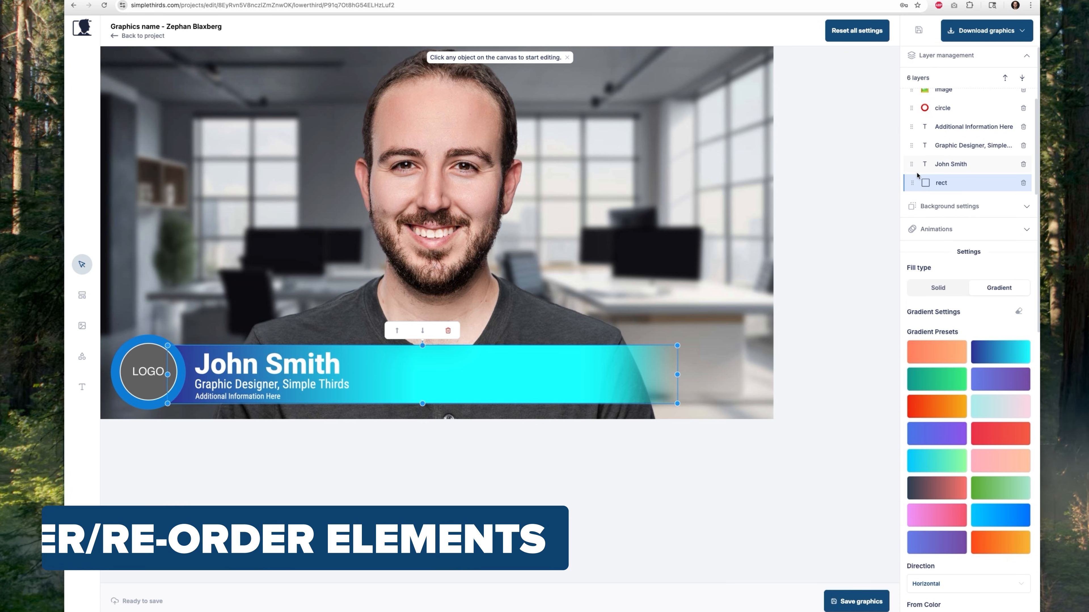
Step: Move the rect layer above the name text layer and return it to the end of the stack
{"action": "left_click_drag", "start_coordinate": [912, 183], "coordinate": [911, 164]}
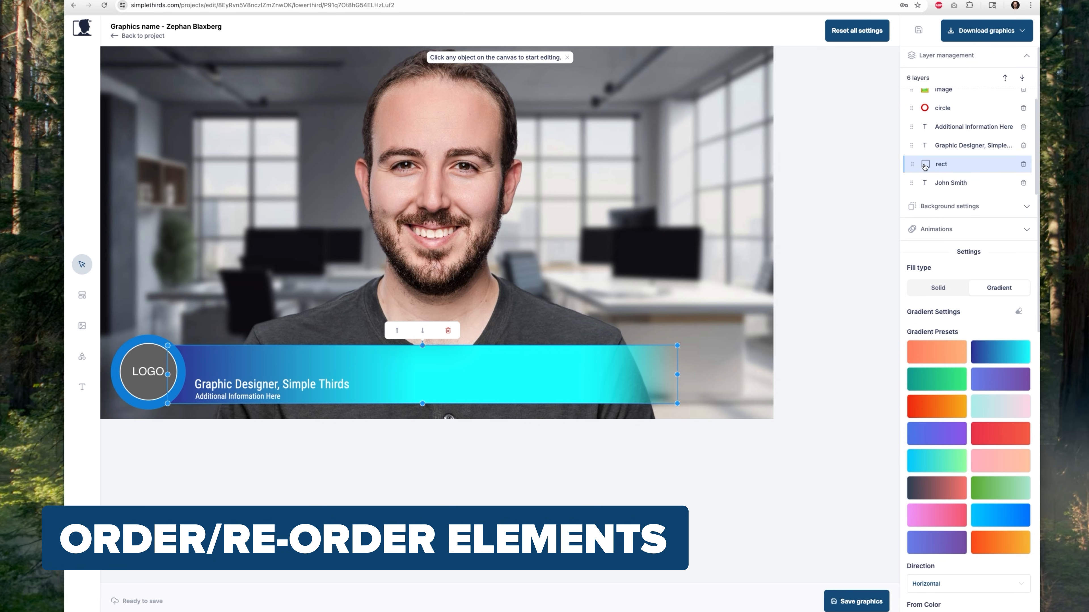
{"action": "left_click_drag", "start_coordinate": [916, 183], "coordinate": [914, 161]}
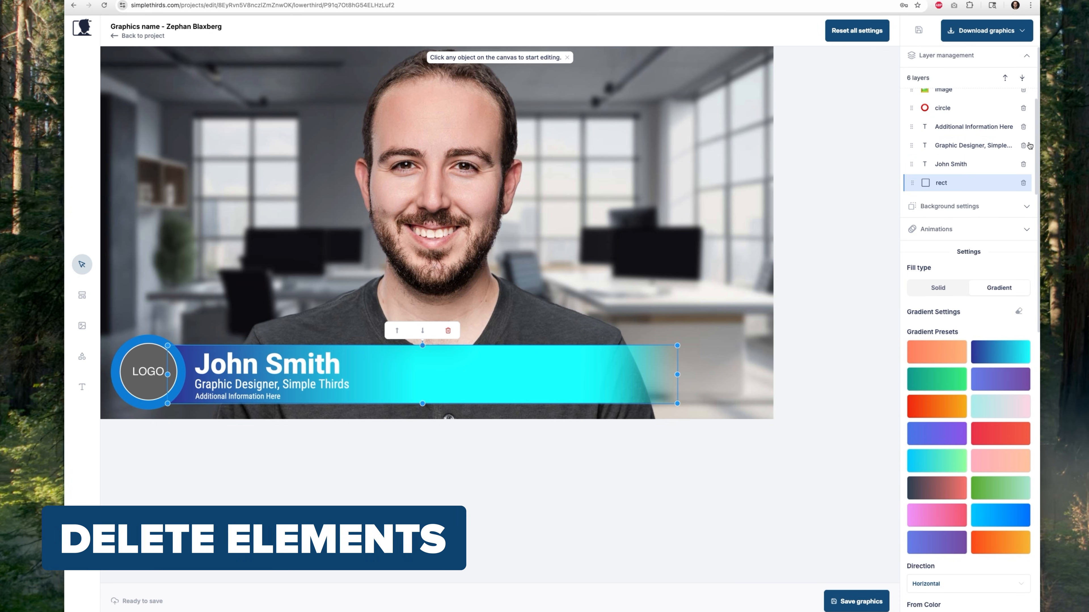
Step: Delete the "Additional Information Here" text layer and apply the last blue-to-purple gradient preset to the bar
{"action": "left_click", "coordinate": [1023, 128]}
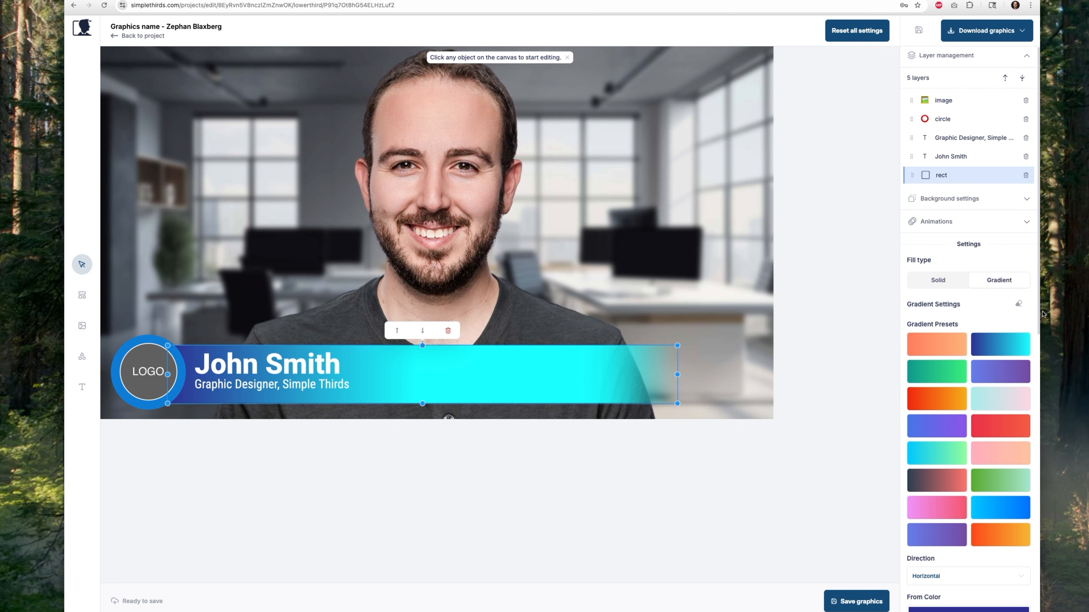
{"action": "scroll", "coordinate": [994, 347], "scroll_direction": "down", "scroll_amount": 1}
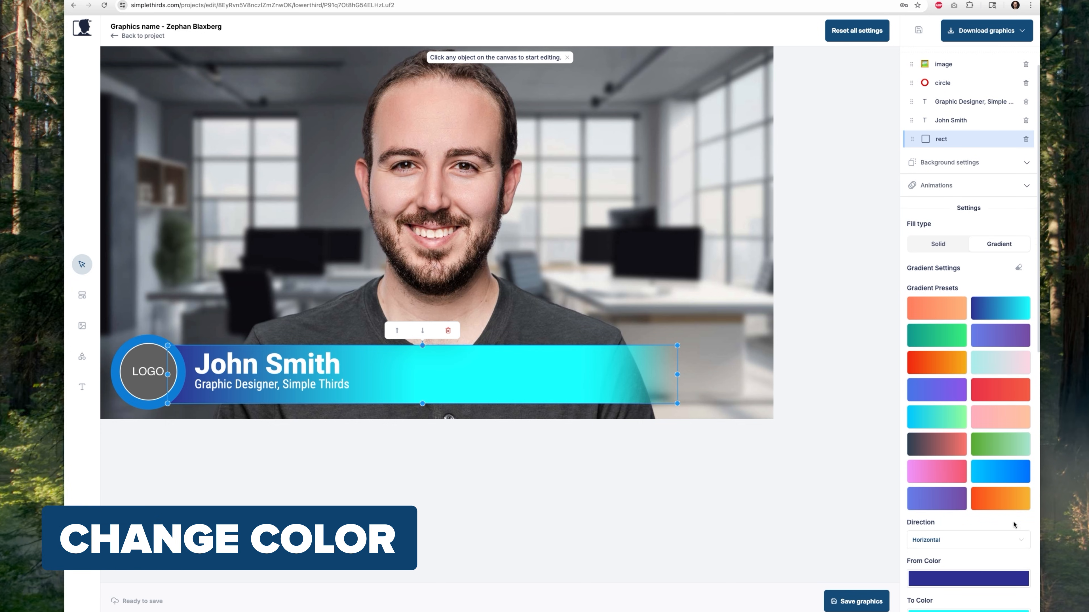
{"action": "left_click", "coordinate": [952, 504]}
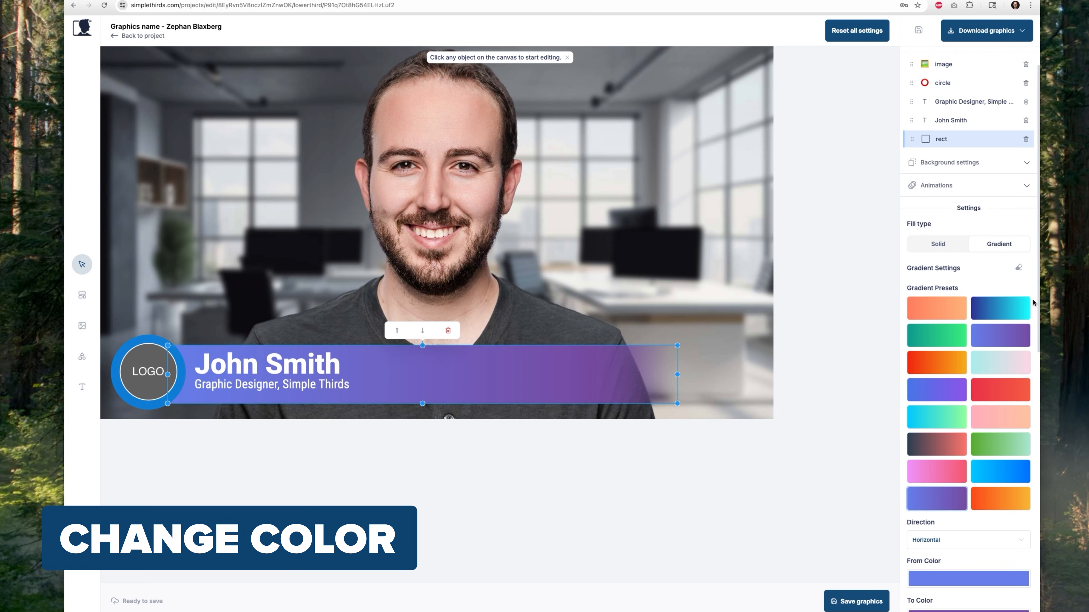
Step: Set the corner radius of the gradient bar to 50 px on all corners
{"action": "left_click_drag", "start_coordinate": [1037, 302], "coordinate": [1046, 511]}
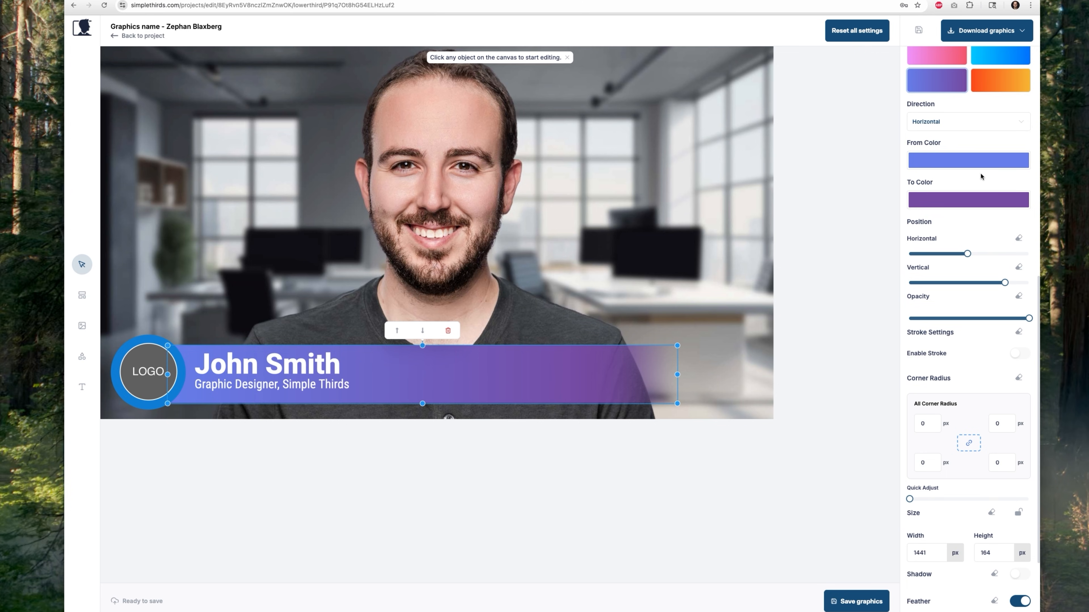
{"action": "scroll", "coordinate": [983, 229], "scroll_direction": "down", "scroll_amount": 1}
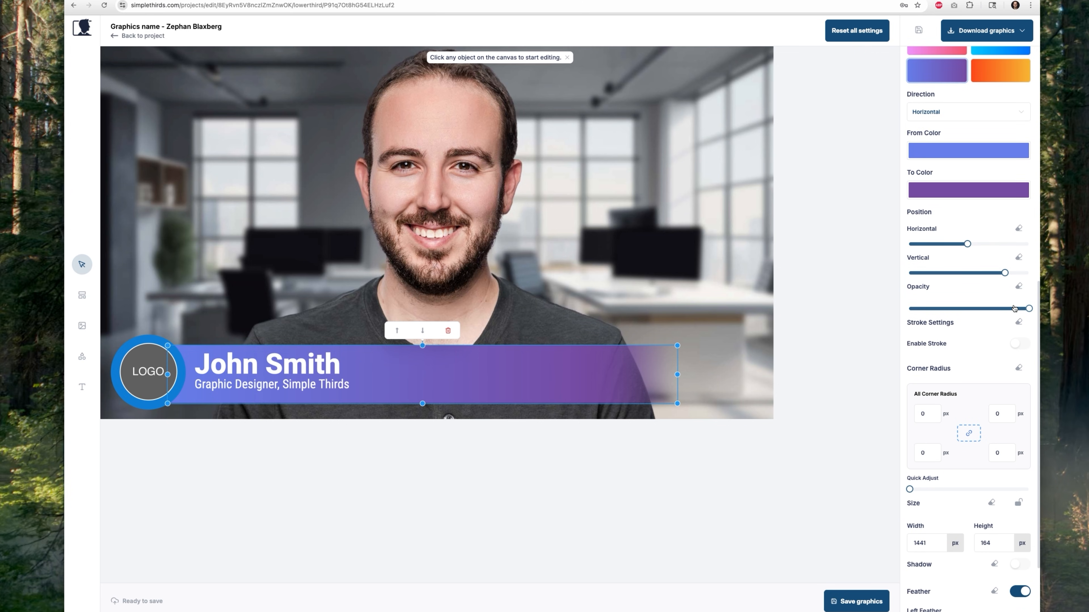
{"action": "scroll", "coordinate": [1043, 365], "scroll_direction": "down", "scroll_amount": 3}
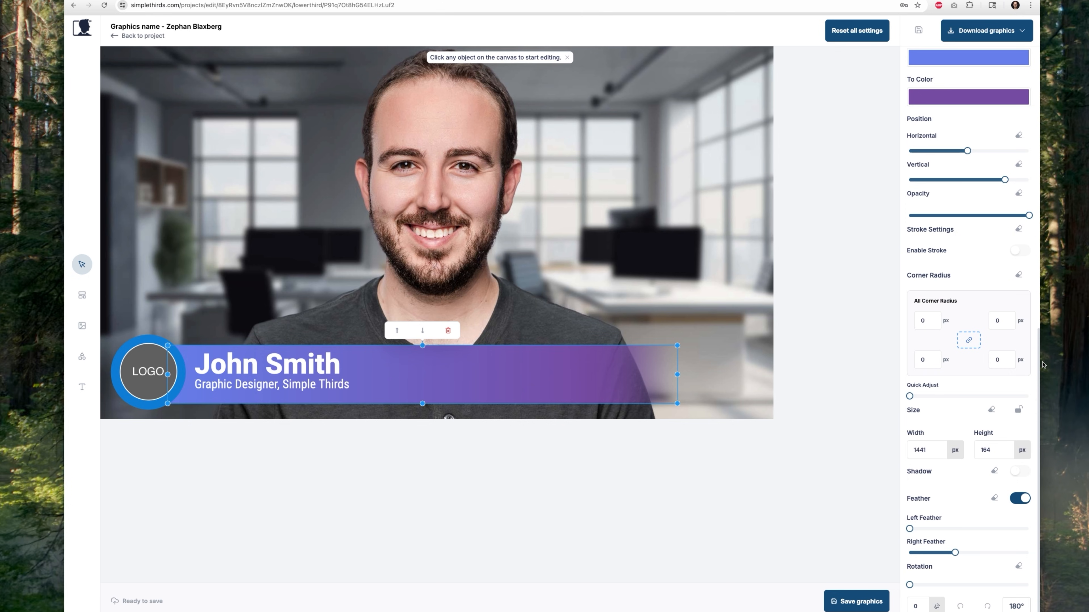
{"action": "double_click", "coordinate": [923, 321]}
{"action": "type", "text": "50"}
Step: Delete the blue circle layer behind the logo image
{"action": "left_click", "coordinate": [137, 339]}
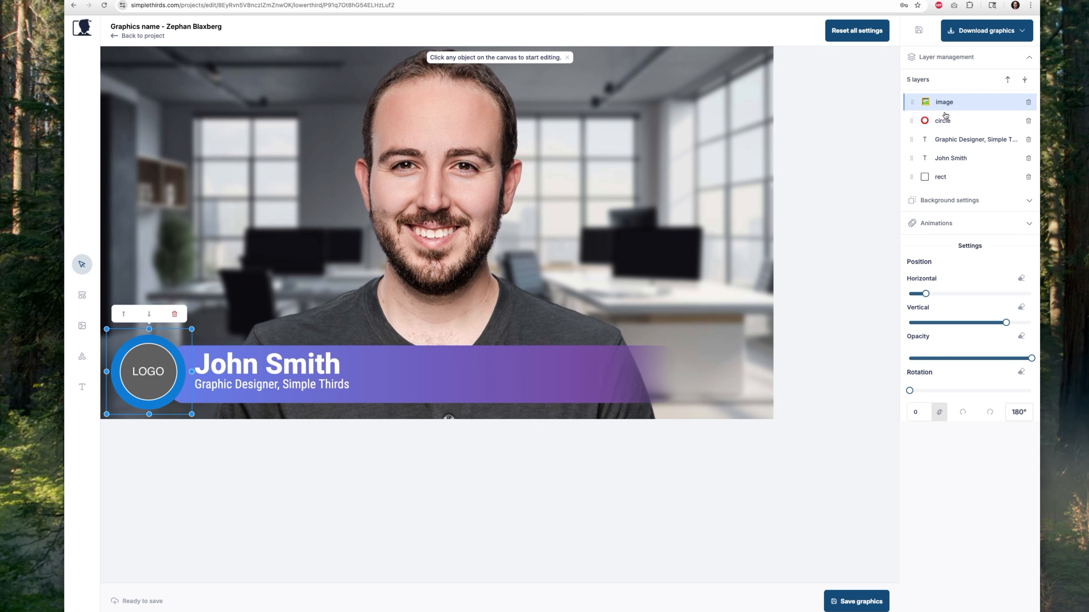
{"action": "left_click", "coordinate": [943, 124]}
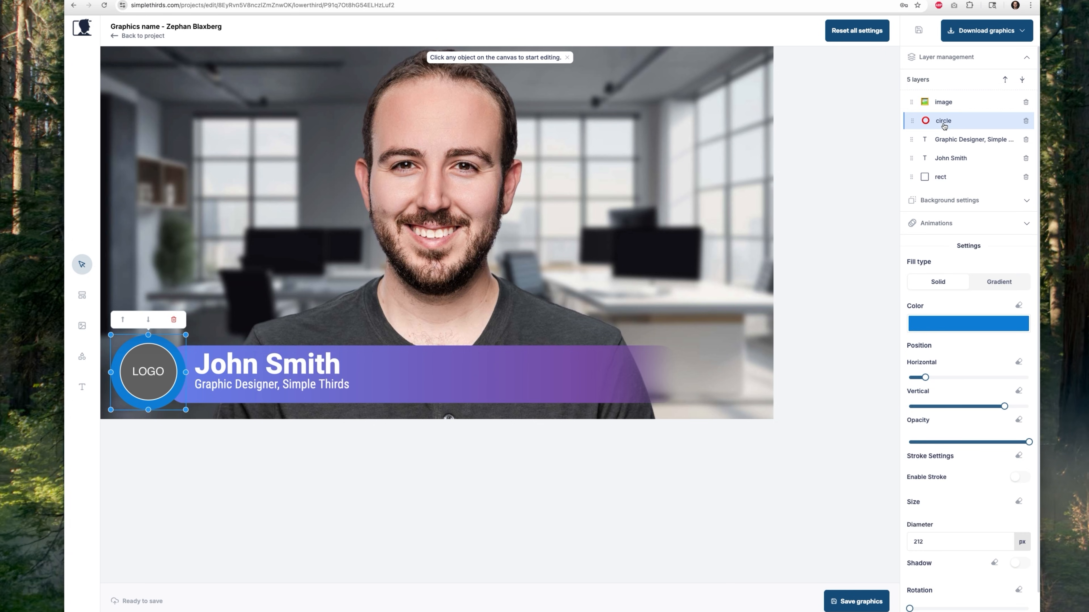
{"action": "left_click", "coordinate": [1027, 121]}
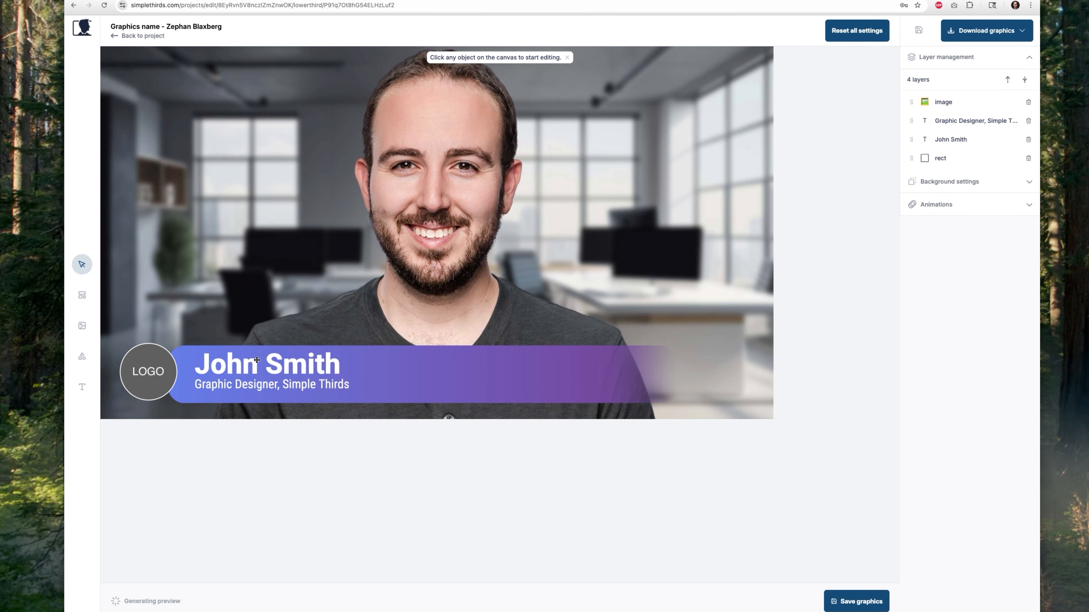
Step: Replace the placeholder name with the presenter's full name and widen its text box so the name fits on one line
{"action": "double_click", "coordinate": [276, 361]}
{"action": "key", "text": "ctrl+a"}
{"action": "type", "text": "Zephan Moses"}
{"action": "left_click", "coordinate": [227, 316]}
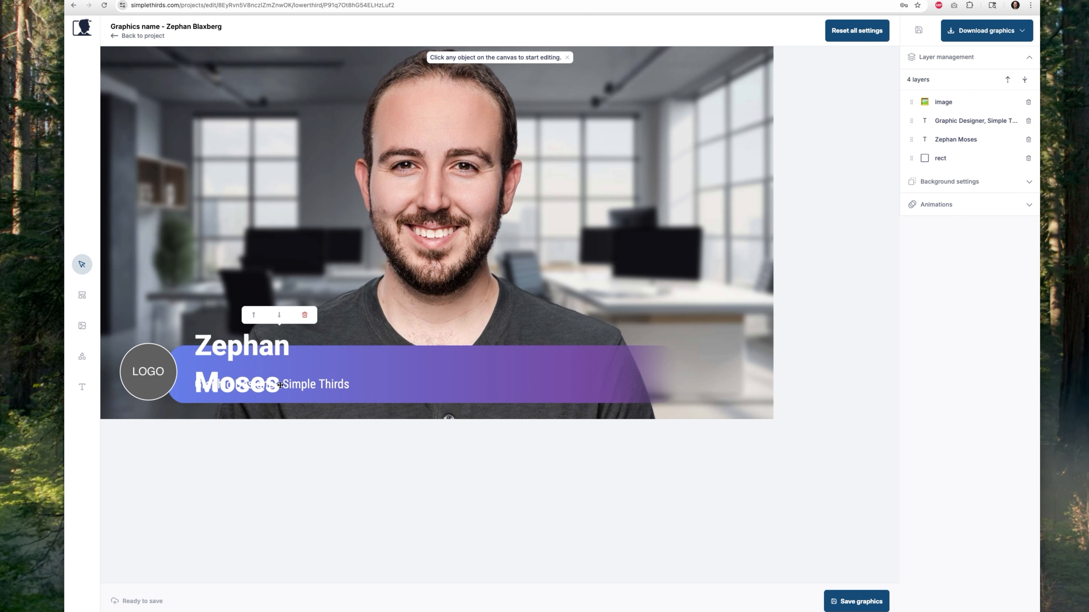
{"action": "left_click", "coordinate": [283, 346]}
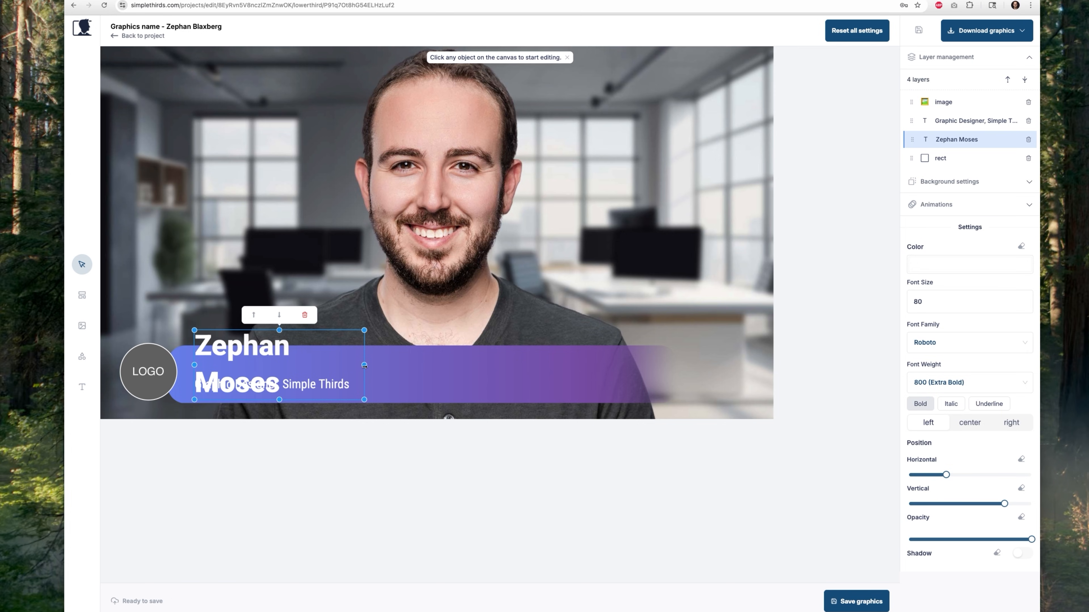
{"action": "left_click_drag", "start_coordinate": [364, 365], "coordinate": [415, 365]}
{"action": "left_click", "coordinate": [419, 469]}
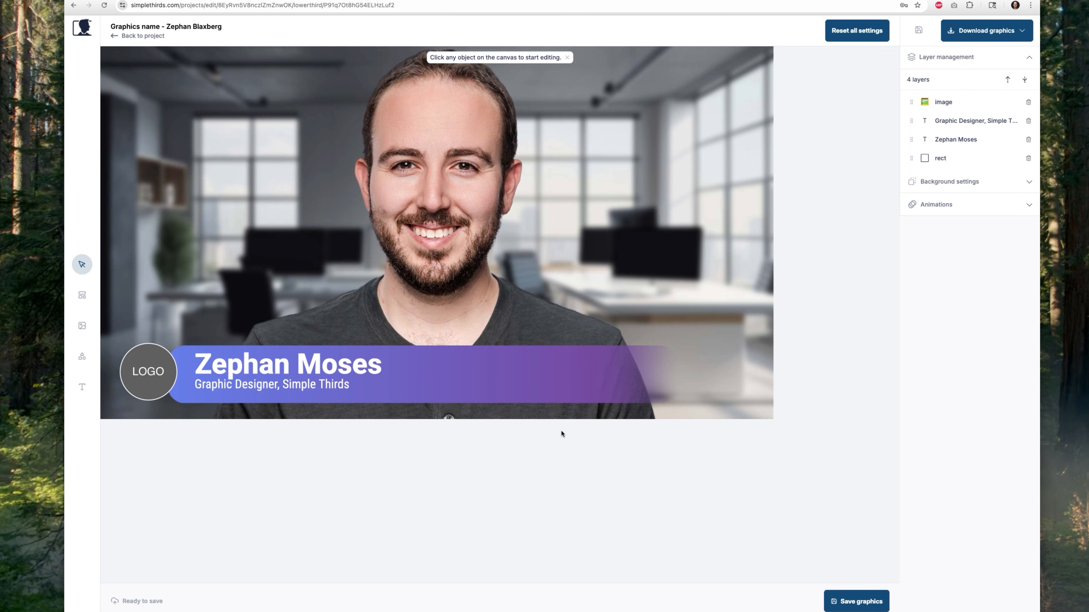
Step: Collapse the layer list, show the animation settings and apply Fade In Bottom to the logo image
{"action": "left_click", "coordinate": [1030, 60]}
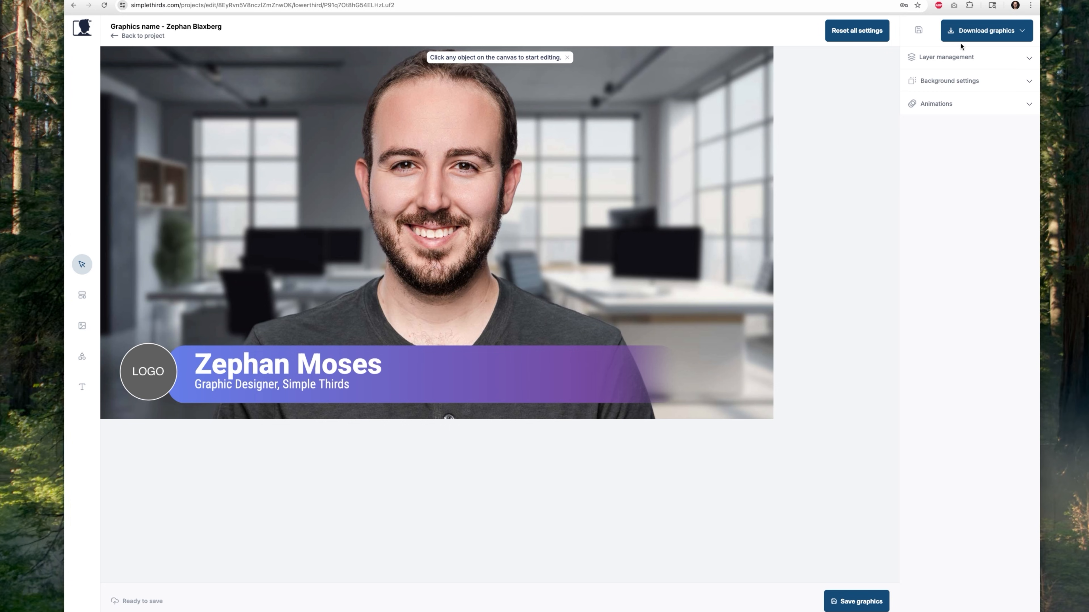
{"action": "left_click", "coordinate": [1030, 104]}
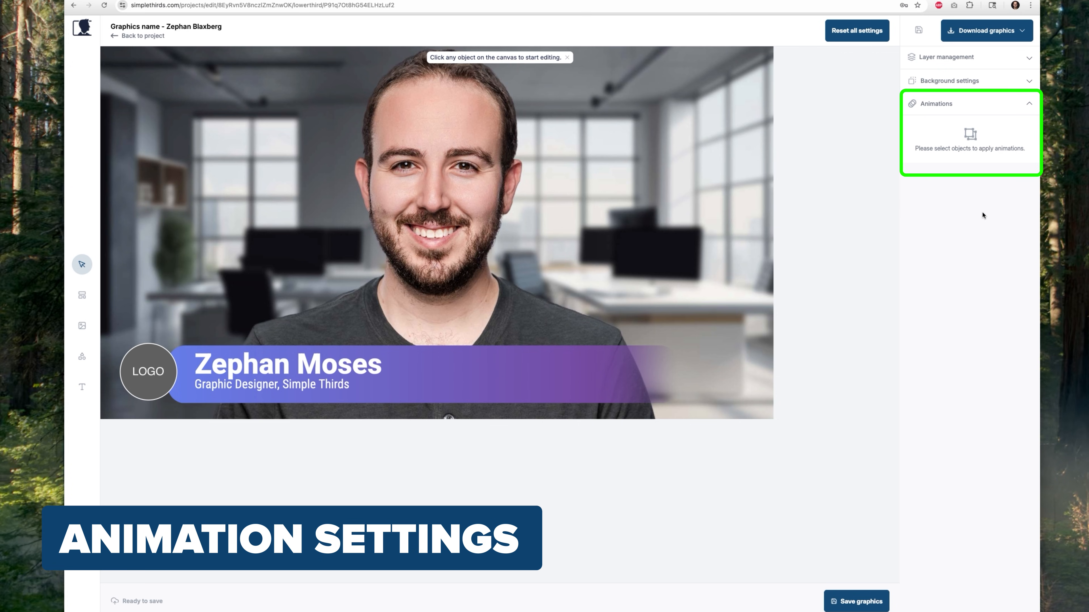
{"action": "left_click", "coordinate": [514, 375]}
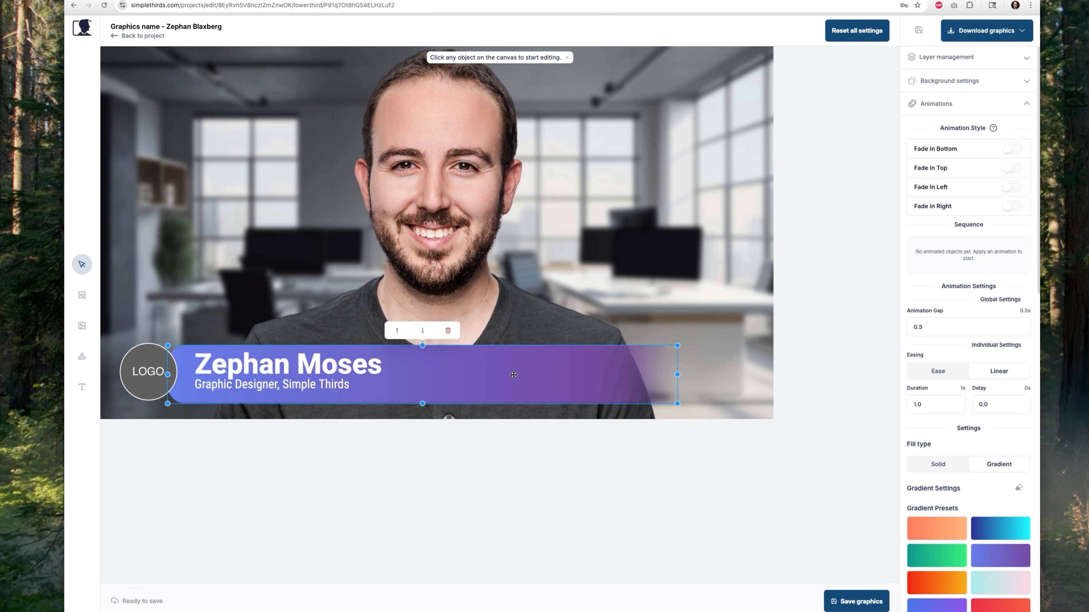
{"action": "left_click", "coordinate": [154, 372]}
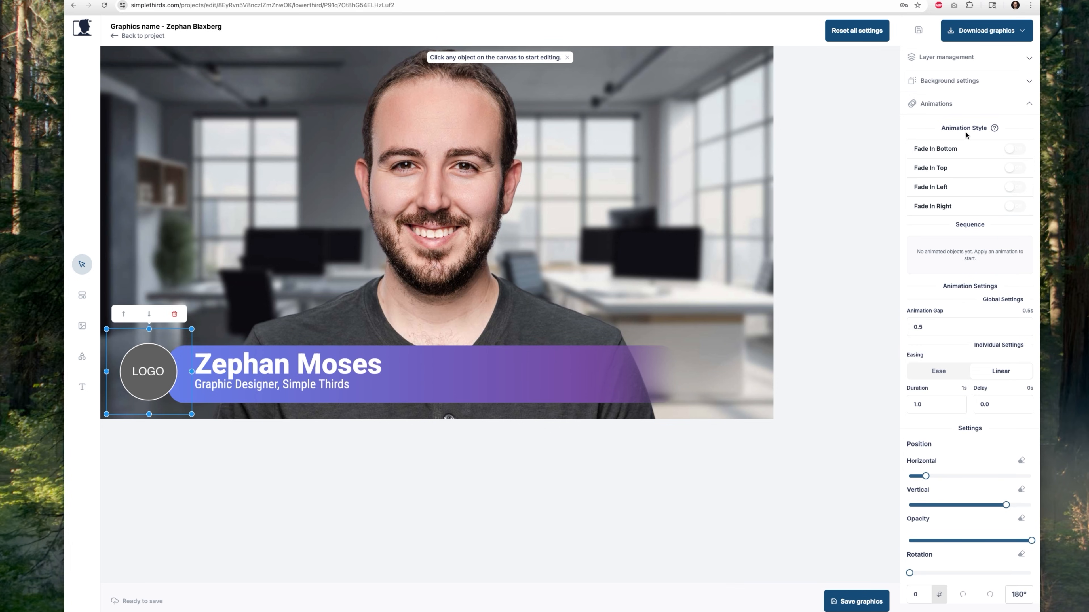
{"action": "left_click", "coordinate": [1016, 149]}
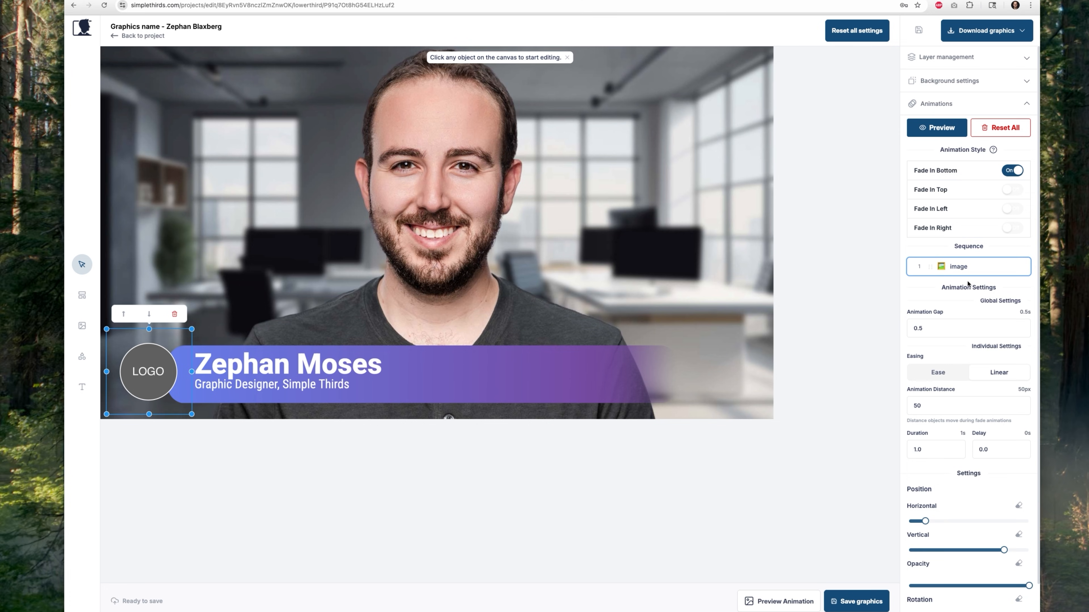
Step: Apply Fade In Bottom to the gradient bar, the name text and the job title text, in that order
{"action": "left_click", "coordinate": [443, 368]}
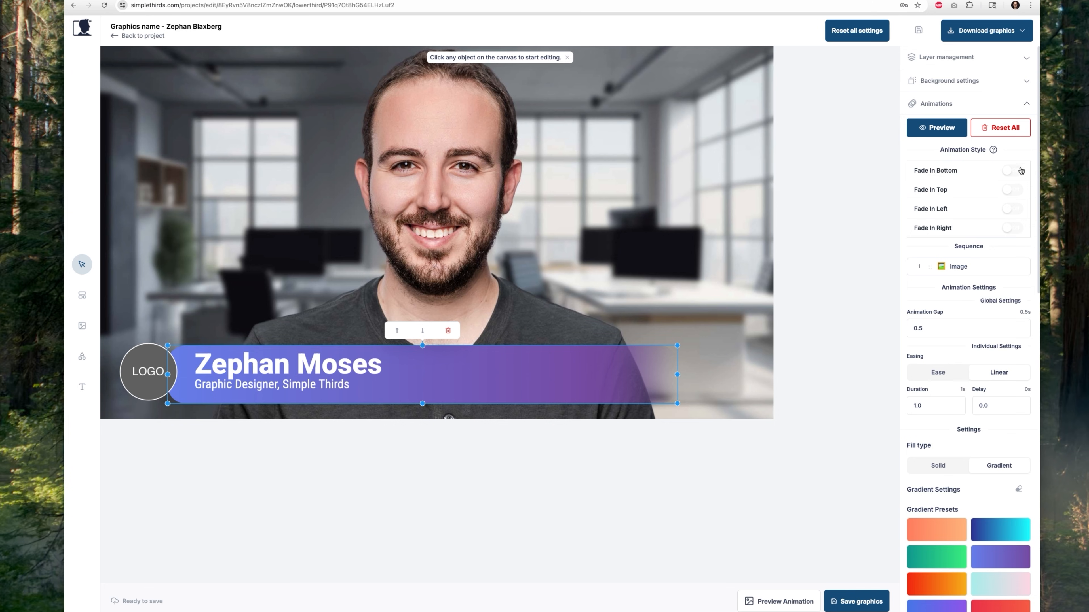
{"action": "left_click", "coordinate": [1012, 172]}
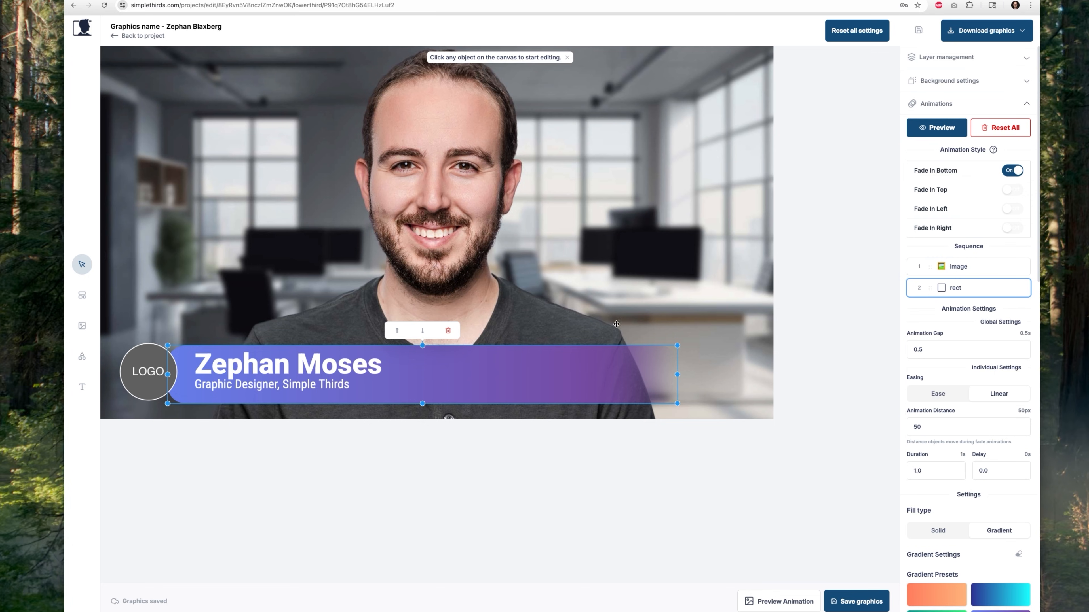
{"action": "left_click", "coordinate": [359, 365]}
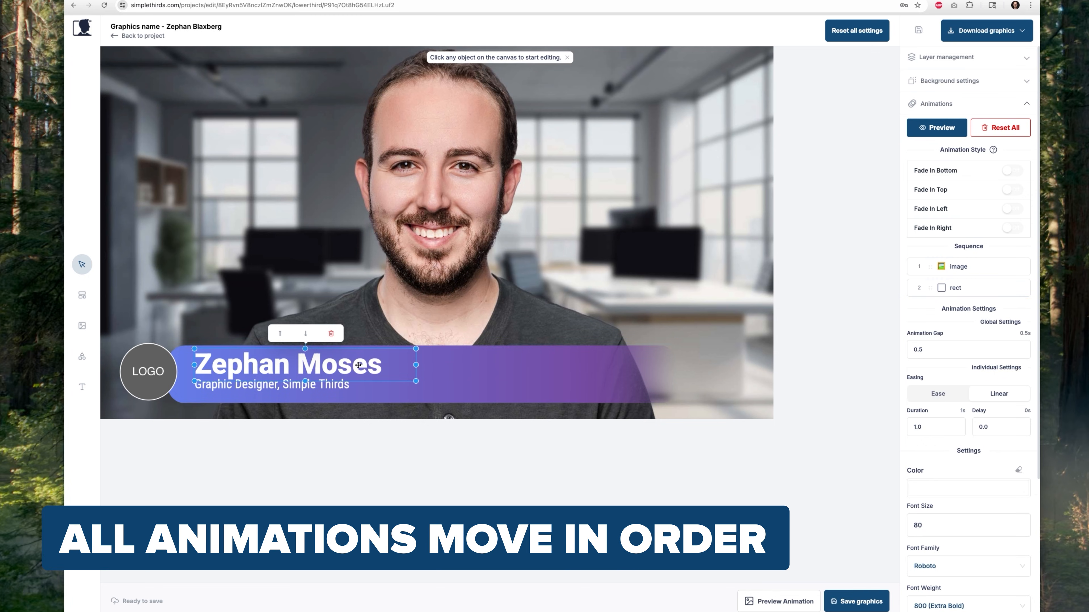
{"action": "left_click", "coordinate": [1012, 173]}
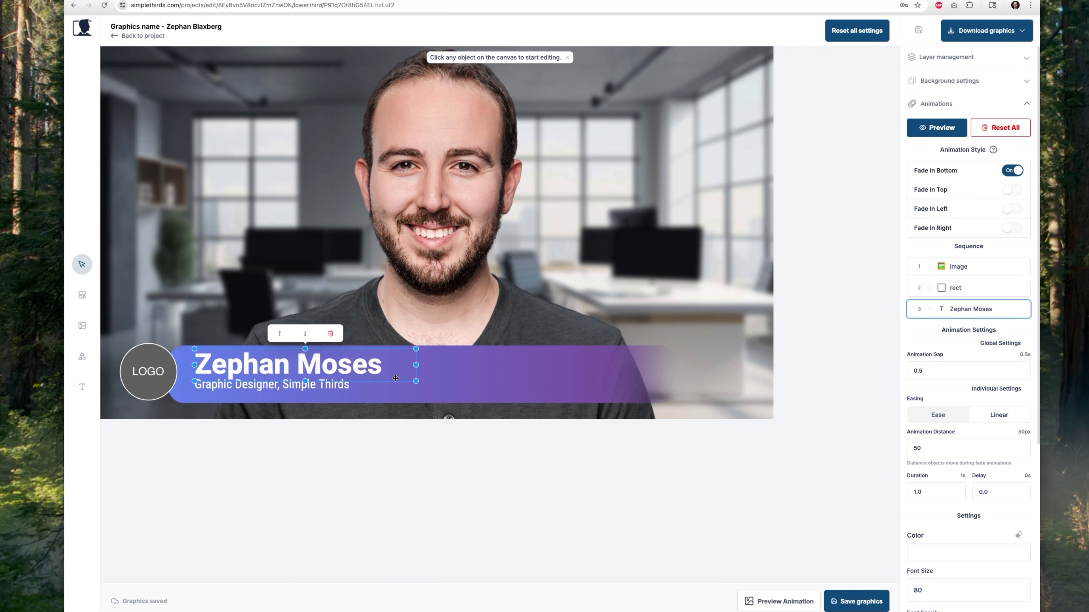
{"action": "left_click", "coordinate": [277, 387]}
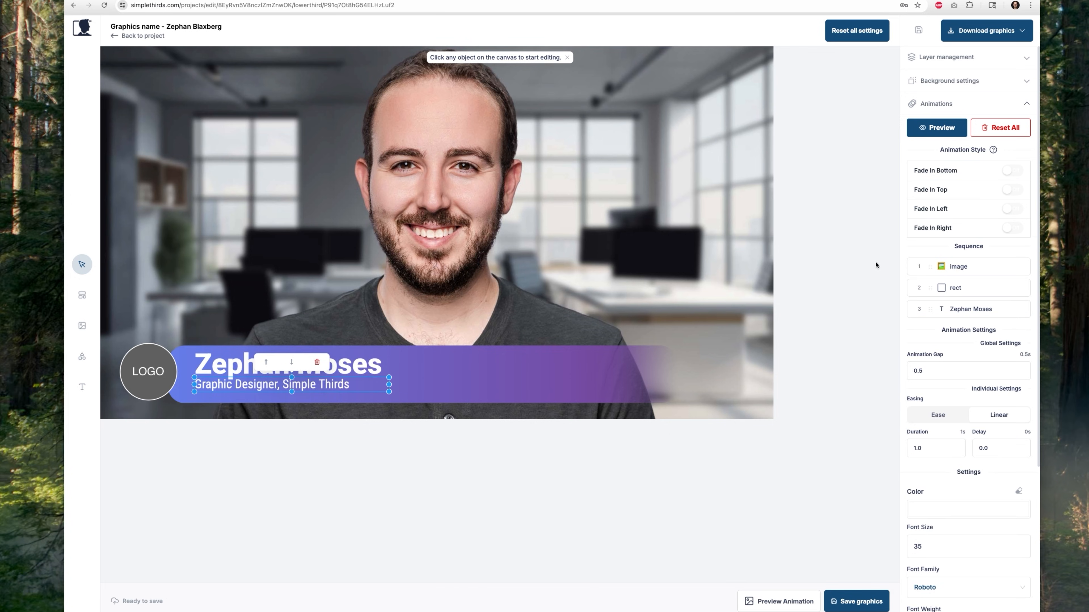
{"action": "left_click", "coordinate": [1015, 172]}
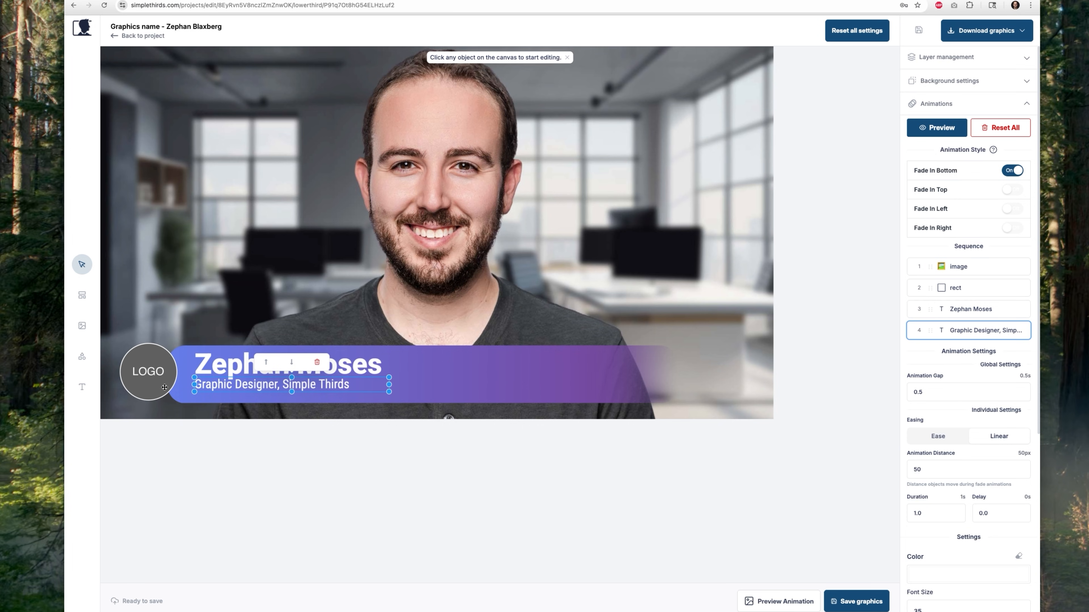
Step: Try Ease easing on the job title text's animation and return it to Linear
{"action": "left_click", "coordinate": [470, 386]}
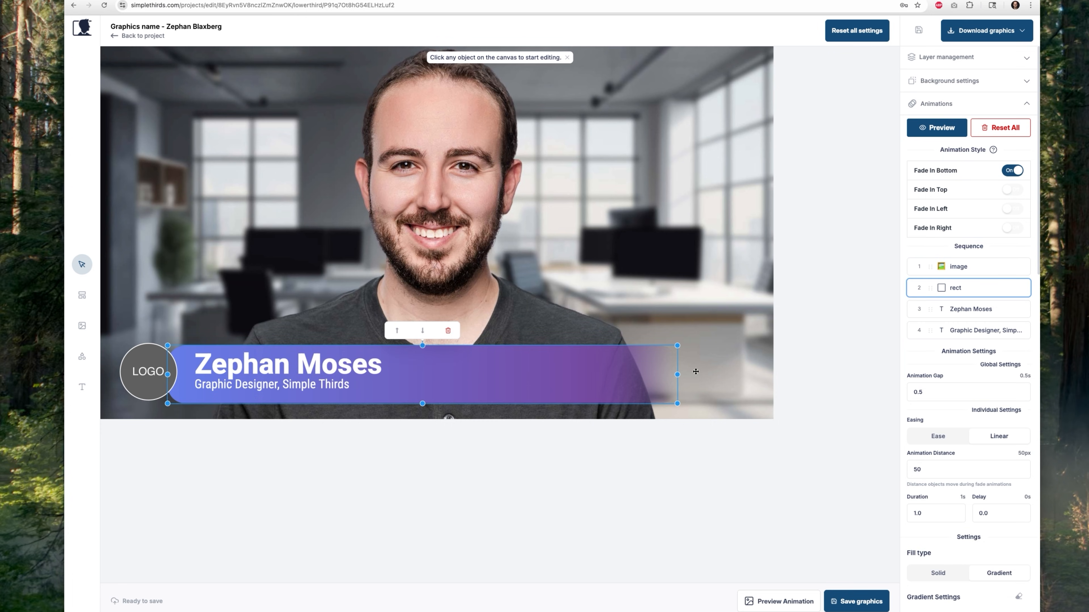
{"action": "left_click", "coordinate": [985, 309]}
{"action": "left_click", "coordinate": [980, 330]}
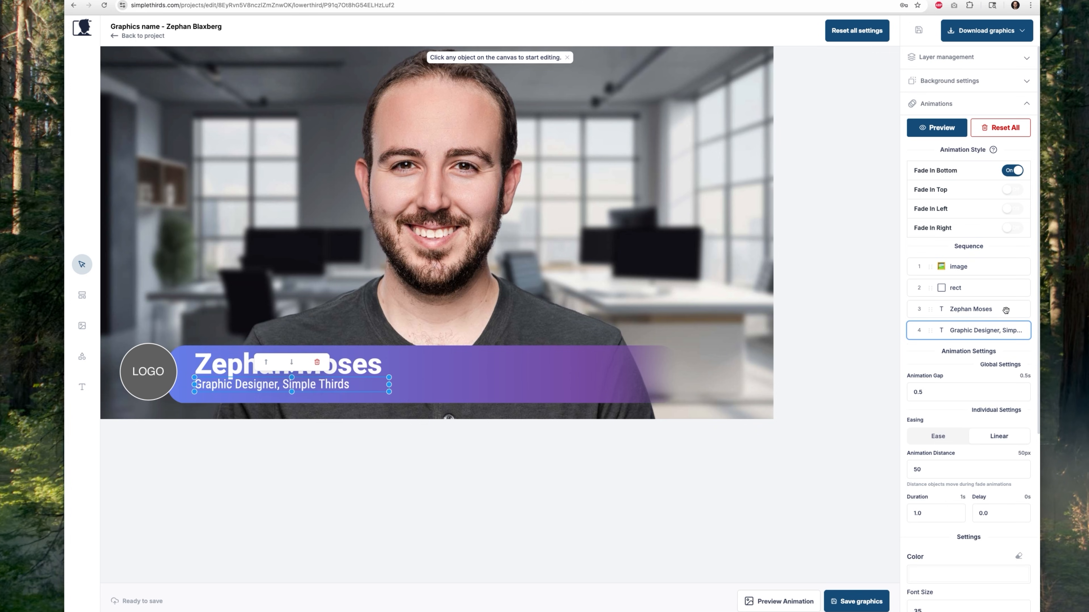
{"action": "left_click_drag", "start_coordinate": [1036, 363], "coordinate": [1043, 506]}
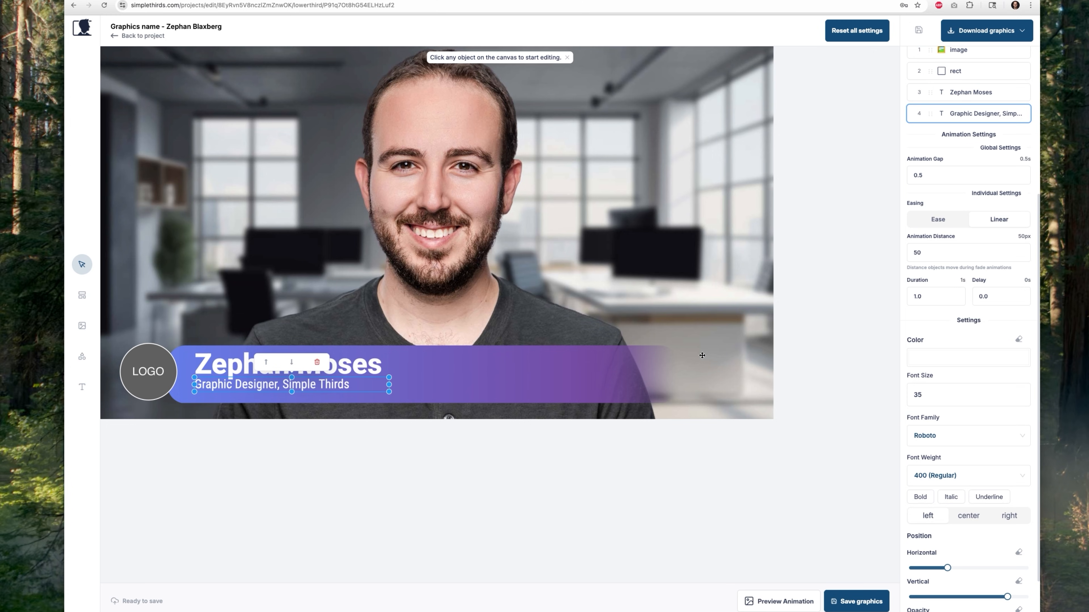
{"action": "left_click", "coordinate": [933, 225]}
{"action": "left_click", "coordinate": [1013, 220]}
Step: Set the gradient bar's animation distance to 200 px and preview the graphic's animation
{"action": "left_click", "coordinate": [492, 390]}
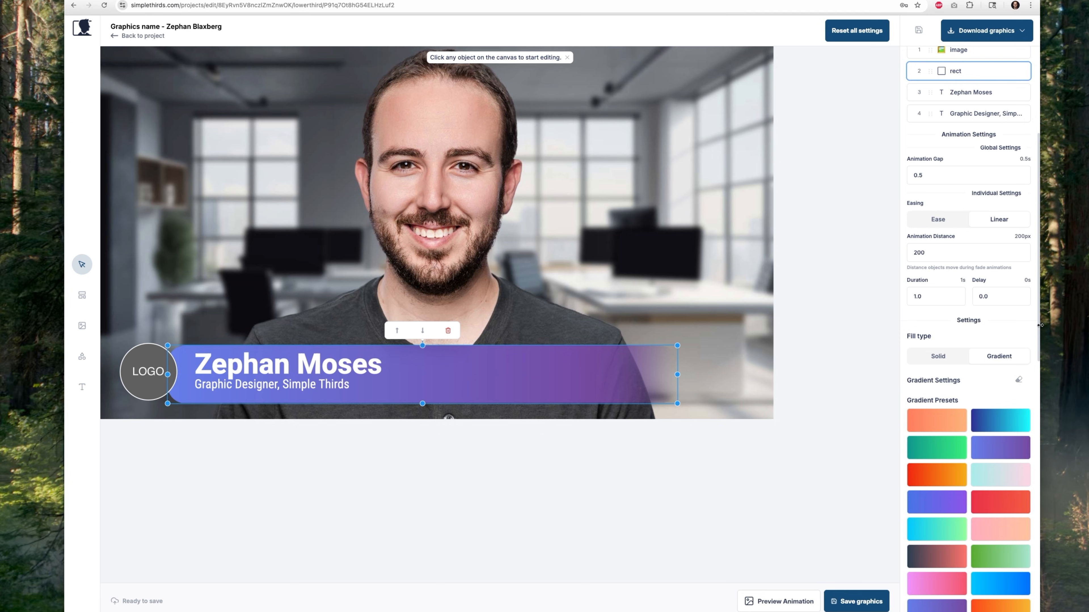
{"action": "left_click_drag", "start_coordinate": [1040, 329], "coordinate": [1039, 299]}
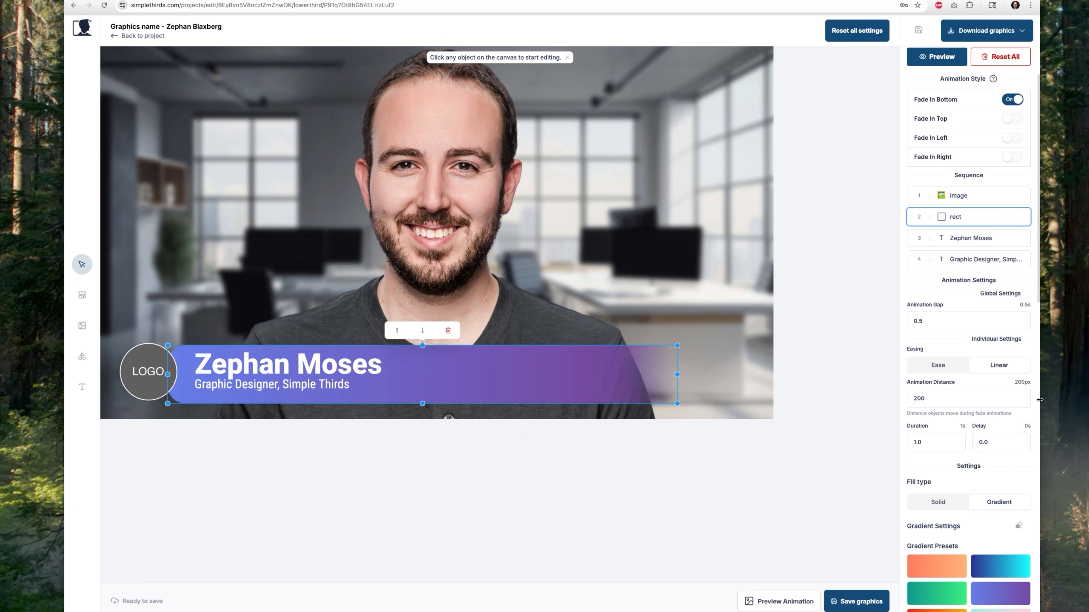
{"action": "scroll", "coordinate": [969, 214], "scroll_direction": "down", "scroll_amount": 10}
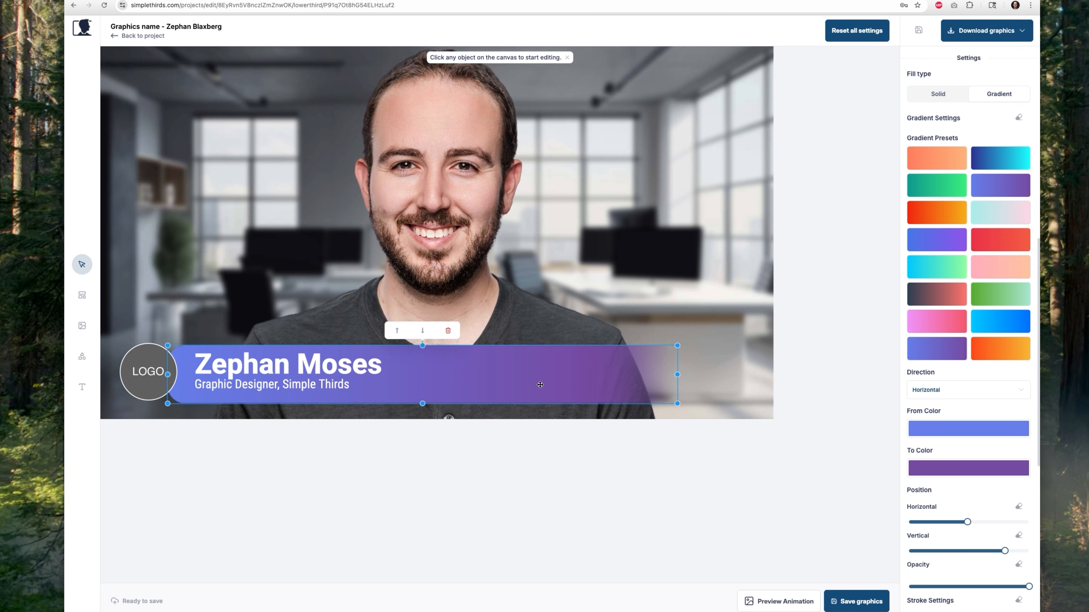
{"action": "left_click", "coordinate": [810, 363]}
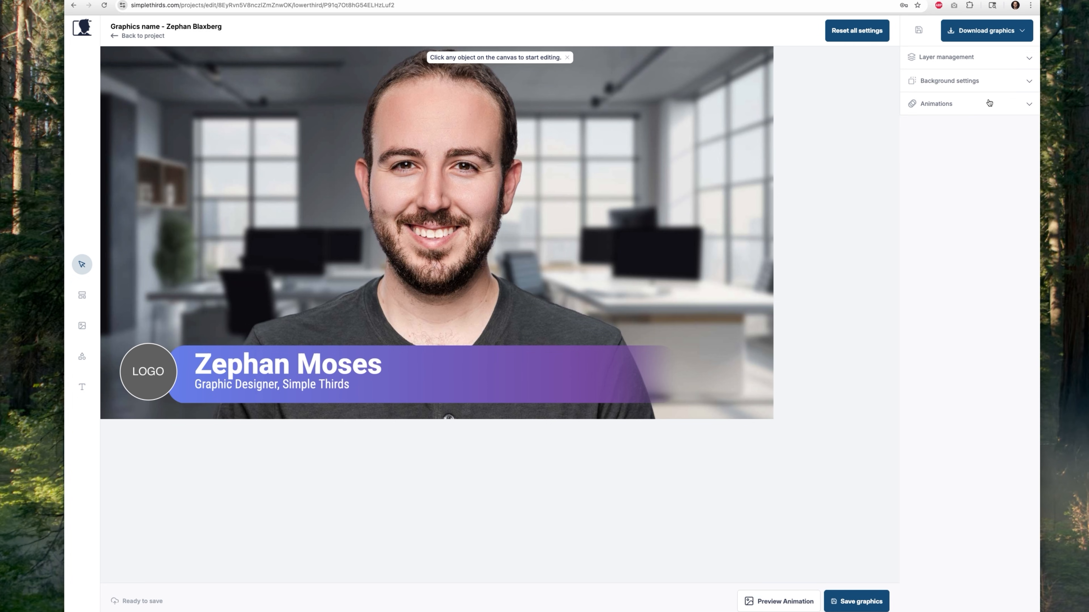
{"action": "left_click", "coordinate": [495, 355]}
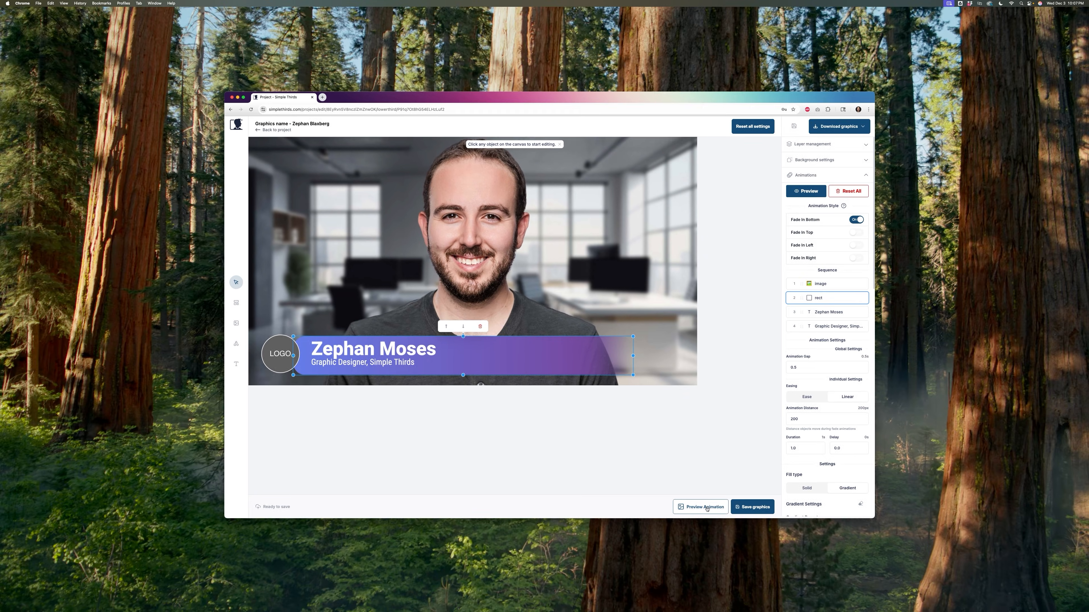
{"action": "left_click", "coordinate": [789, 601]}
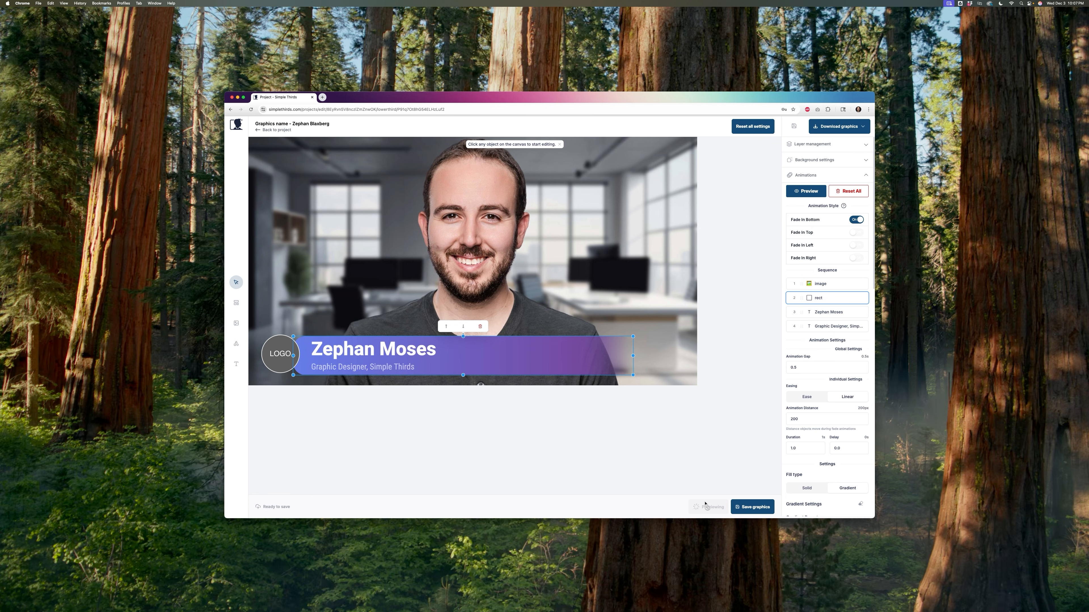
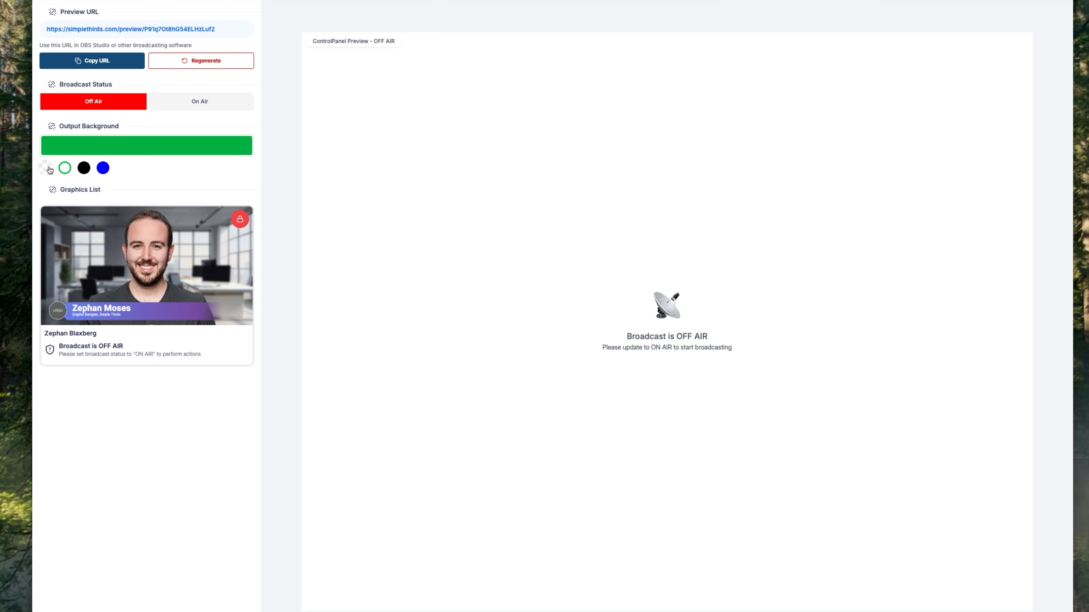
Step: Try the green, black and blue output backgrounds for the broadcast and set the output background to transparent
{"action": "left_click", "coordinate": [49, 170]}
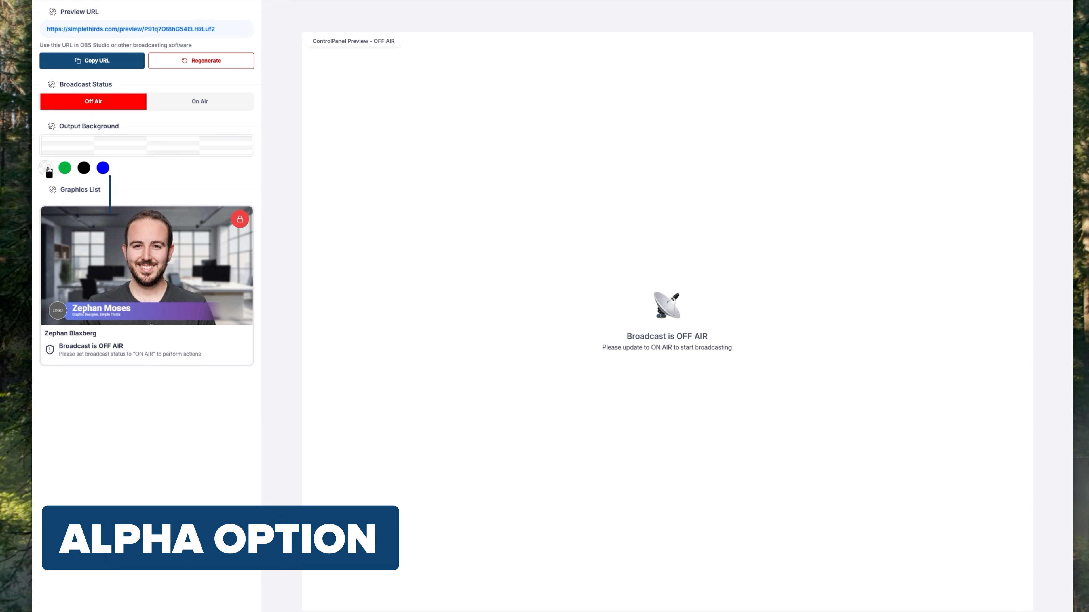
{"action": "left_click", "coordinate": [66, 171]}
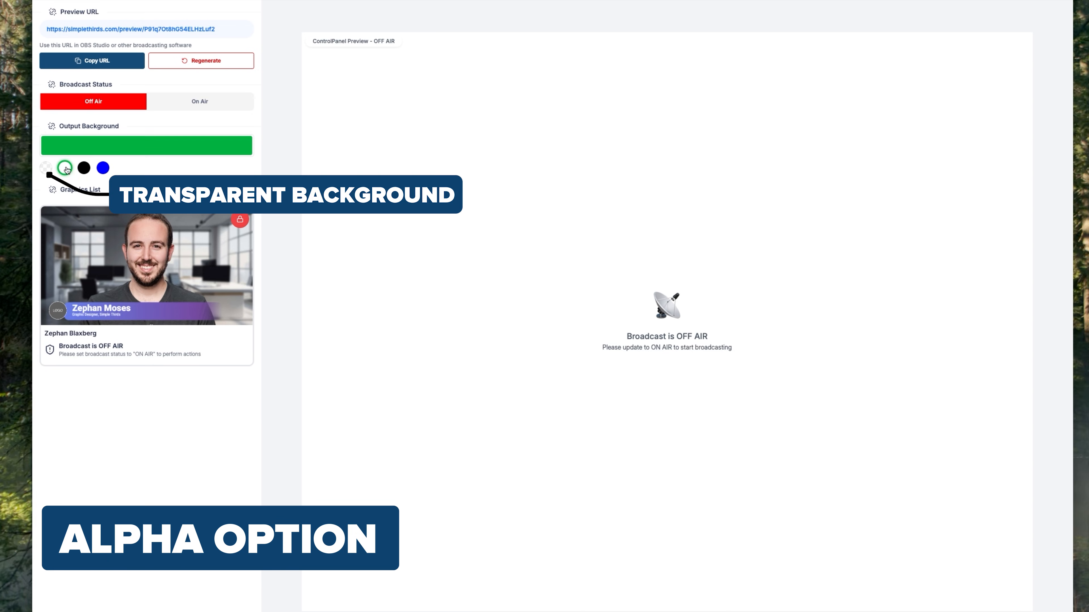
{"action": "left_click", "coordinate": [84, 168]}
{"action": "left_click", "coordinate": [102, 168]}
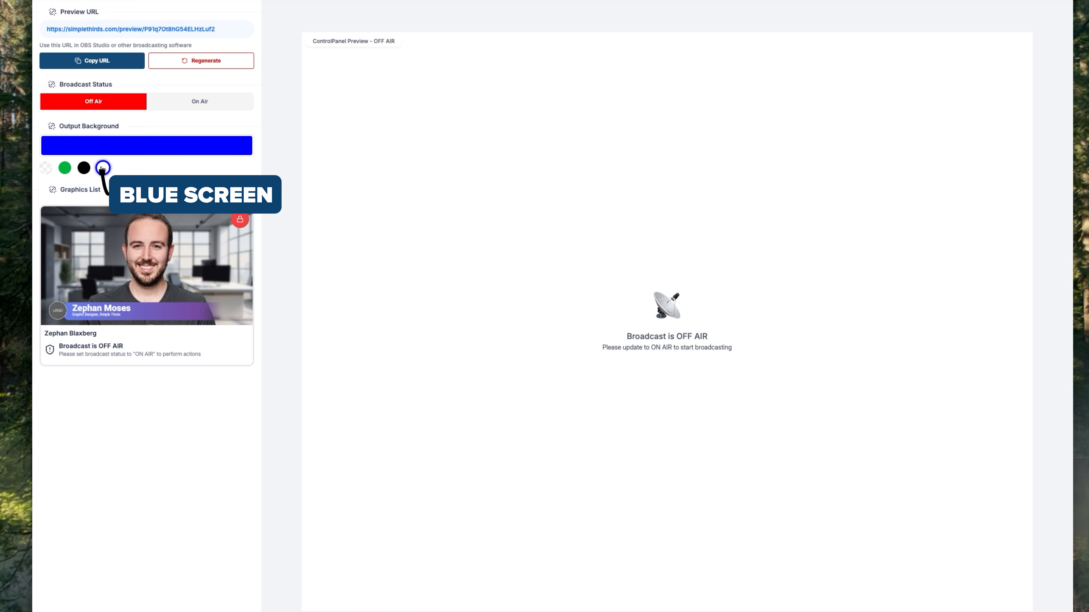
{"action": "left_click", "coordinate": [66, 171]}
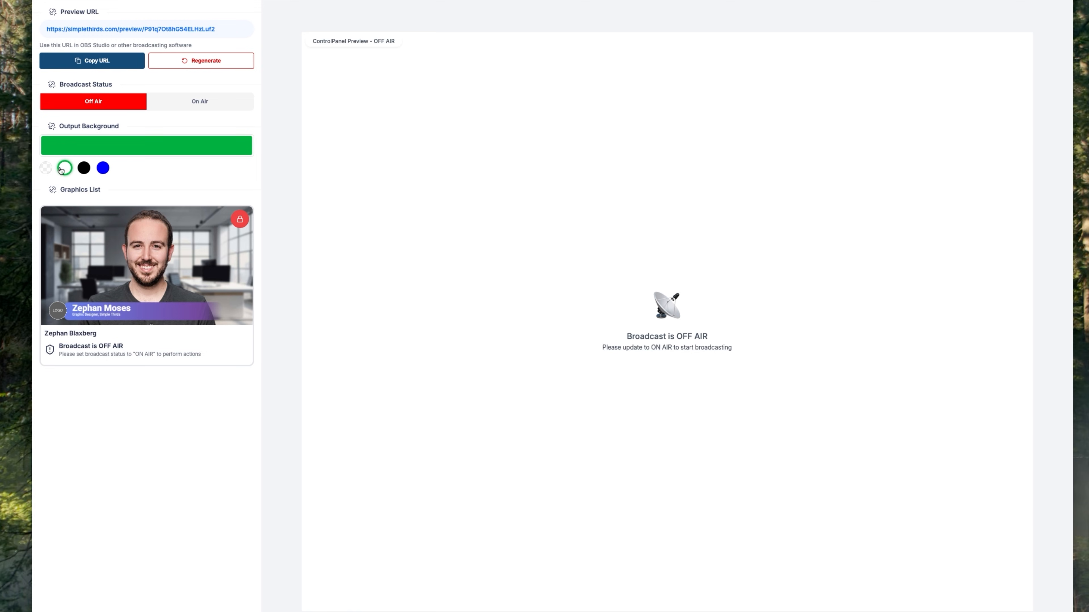
{"action": "left_click", "coordinate": [47, 174]}
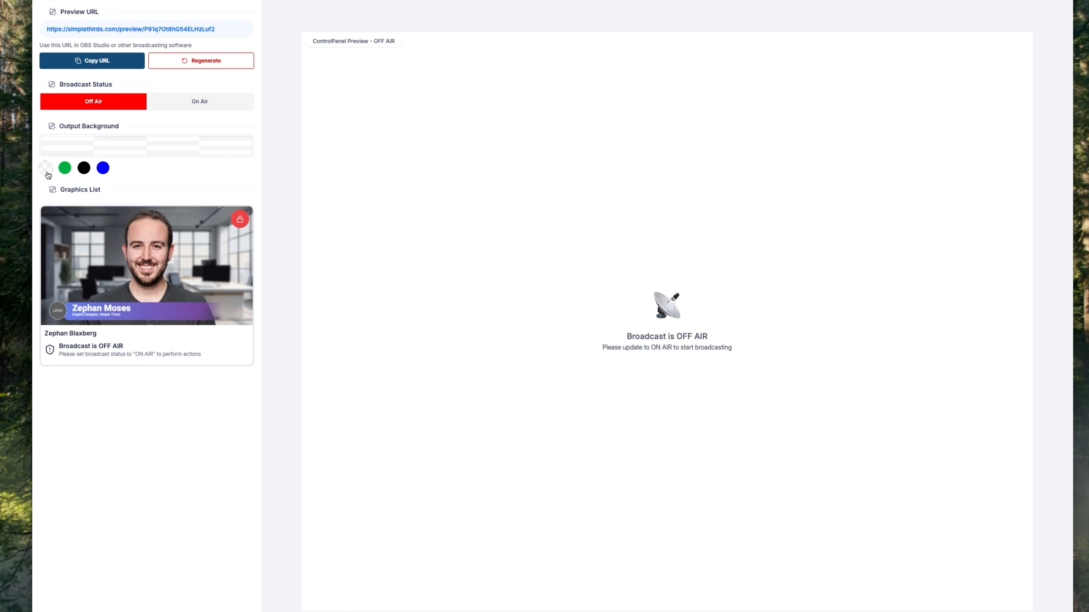
Step: Set the broadcast's output background to green and switch the broadcast status to On Air
{"action": "left_click", "coordinate": [66, 171]}
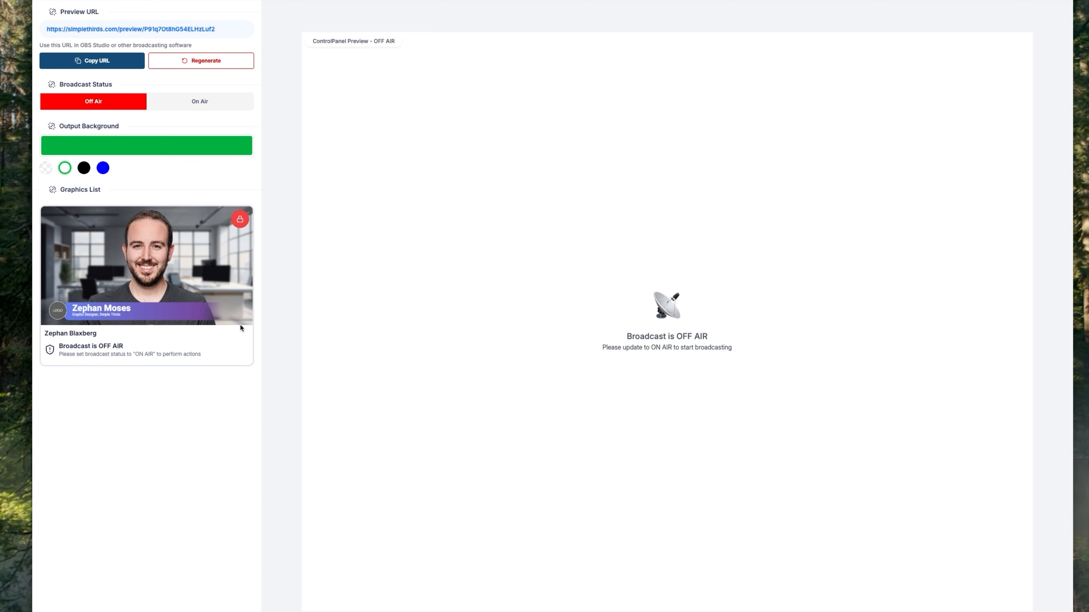
{"action": "left_click", "coordinate": [201, 107]}
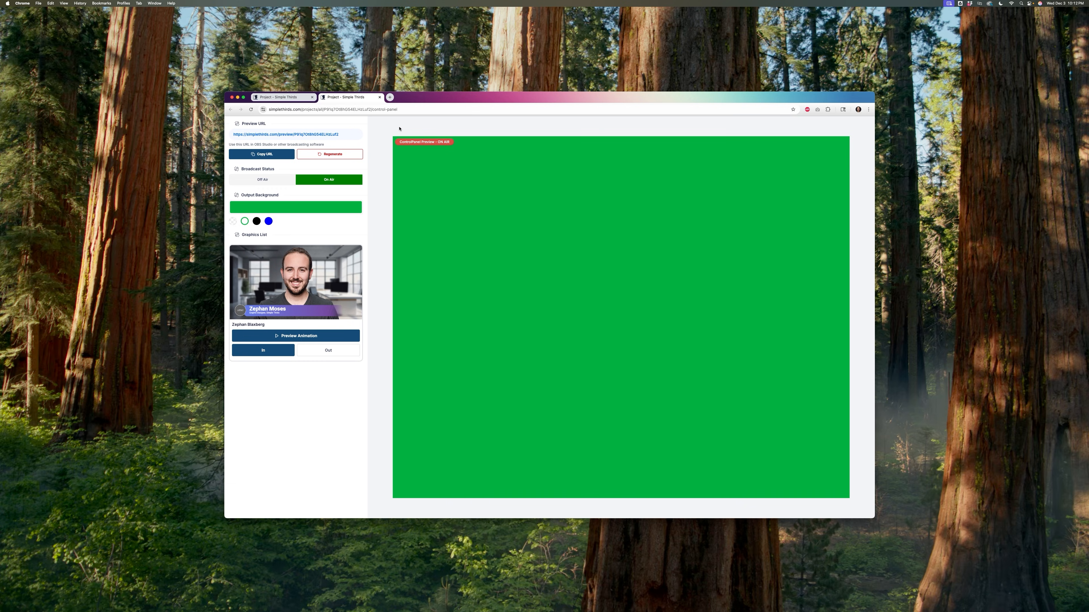
Step: Copy the preview URL and open the output page in a separate, smaller browser window above the control panel
{"action": "left_click", "coordinate": [270, 158]}
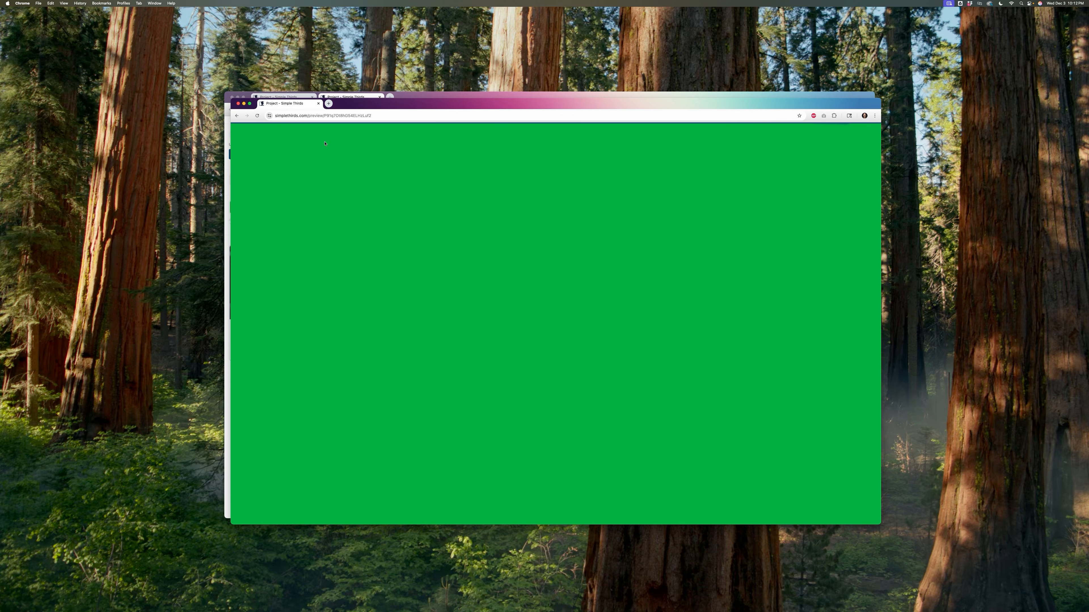
{"action": "left_click_drag", "start_coordinate": [359, 109], "coordinate": [519, 180]}
{"action": "left_click_drag", "start_coordinate": [409, 172], "coordinate": [554, 281]}
{"action": "left_click_drag", "start_coordinate": [693, 293], "coordinate": [438, 128]}
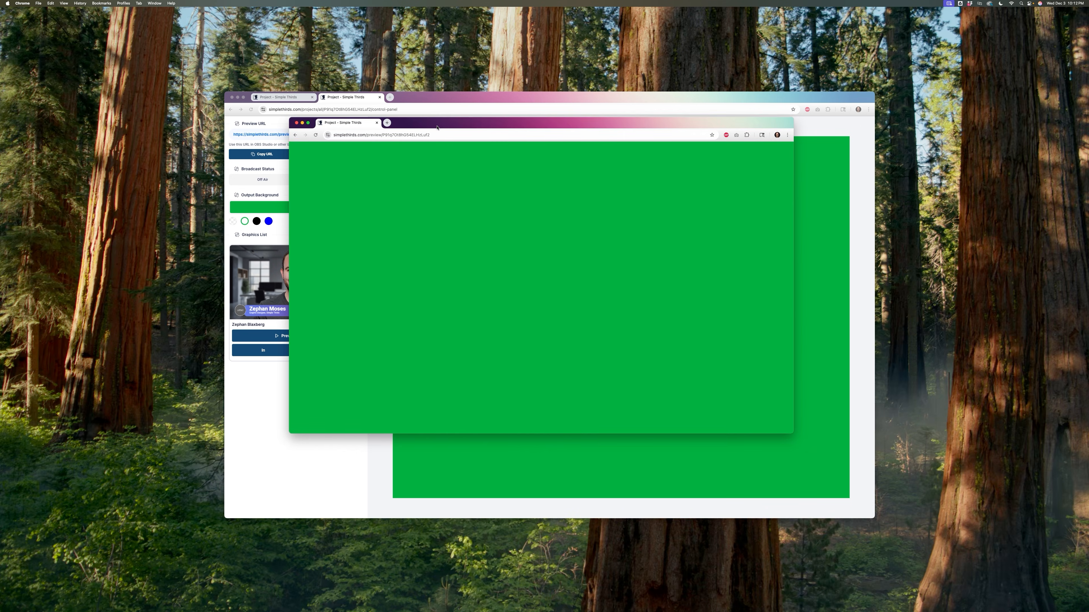
Step: Try the output window maximised and in full screen, and leave full screen
{"action": "double_click", "coordinate": [437, 127]}
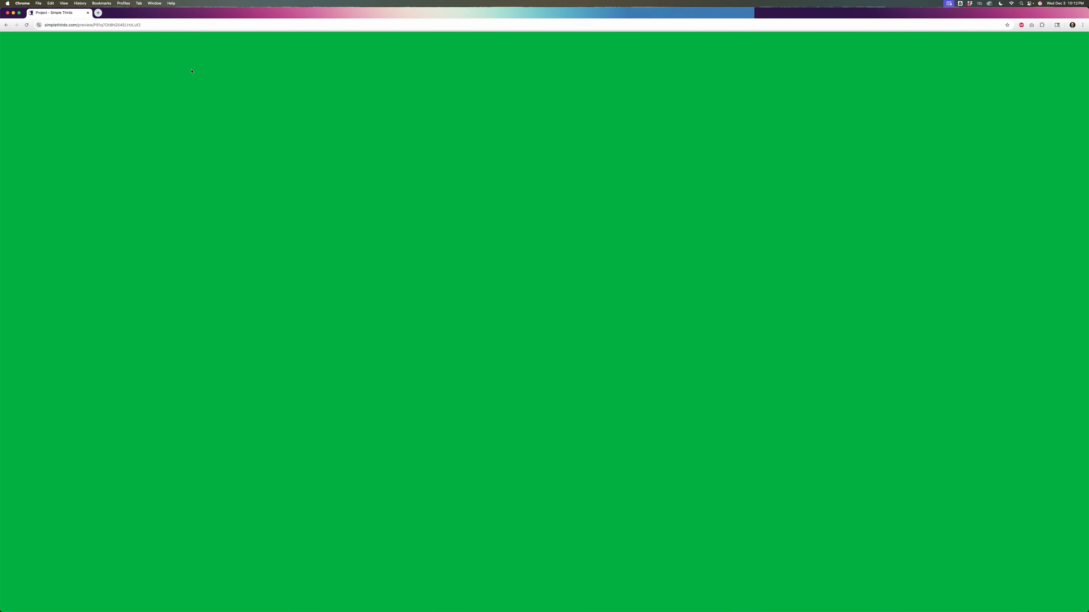
{"action": "left_click", "coordinate": [20, 14]}
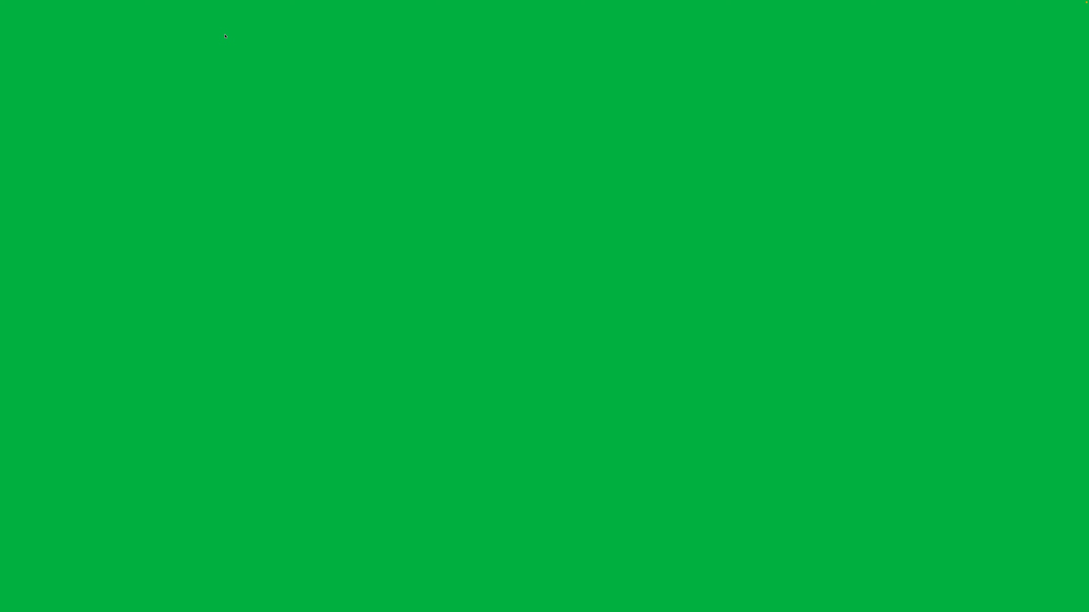
{"action": "mouse_move", "coordinate": [89, 4]}
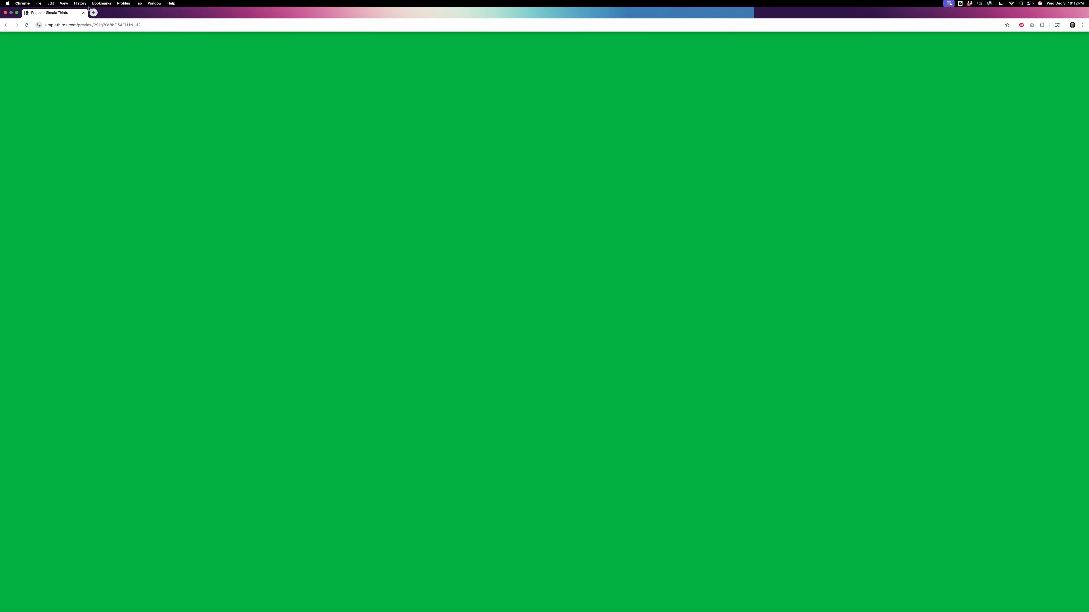
{"action": "left_click", "coordinate": [16, 12]}
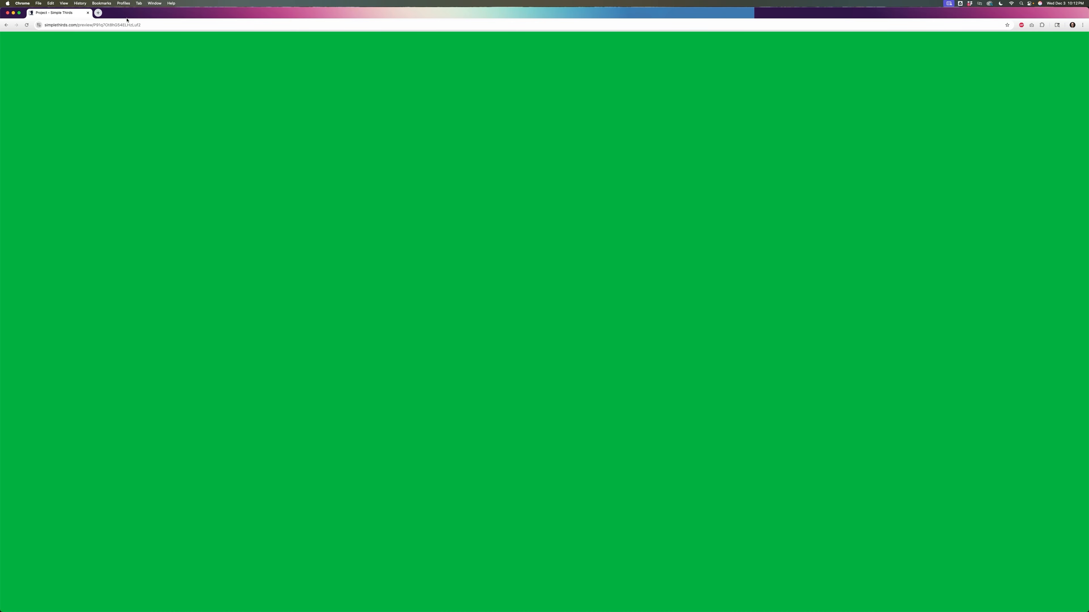
Step: Shrink the output window and arrange it beside the control panel window so both can be watched together
{"action": "left_click_drag", "start_coordinate": [3, 7], "coordinate": [604, 308]}
{"action": "left_click_drag", "start_coordinate": [728, 317], "coordinate": [645, 262]}
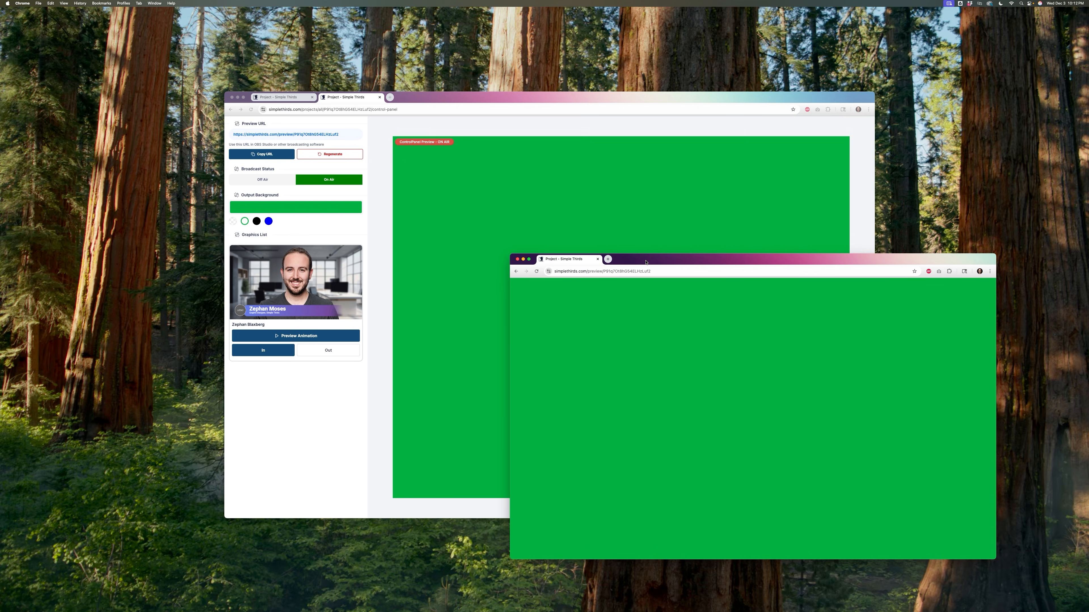
{"action": "left_click_drag", "start_coordinate": [646, 262], "coordinate": [691, 272]}
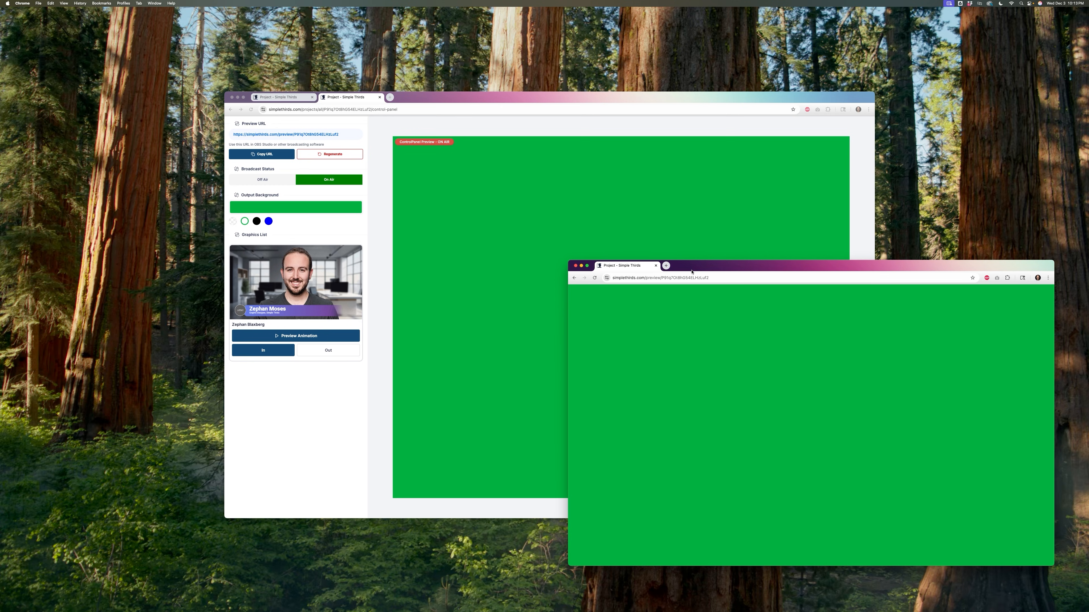
{"action": "left_click_drag", "start_coordinate": [692, 272], "coordinate": [701, 287]}
{"action": "left_click_drag", "start_coordinate": [594, 95], "coordinate": [389, 20]}
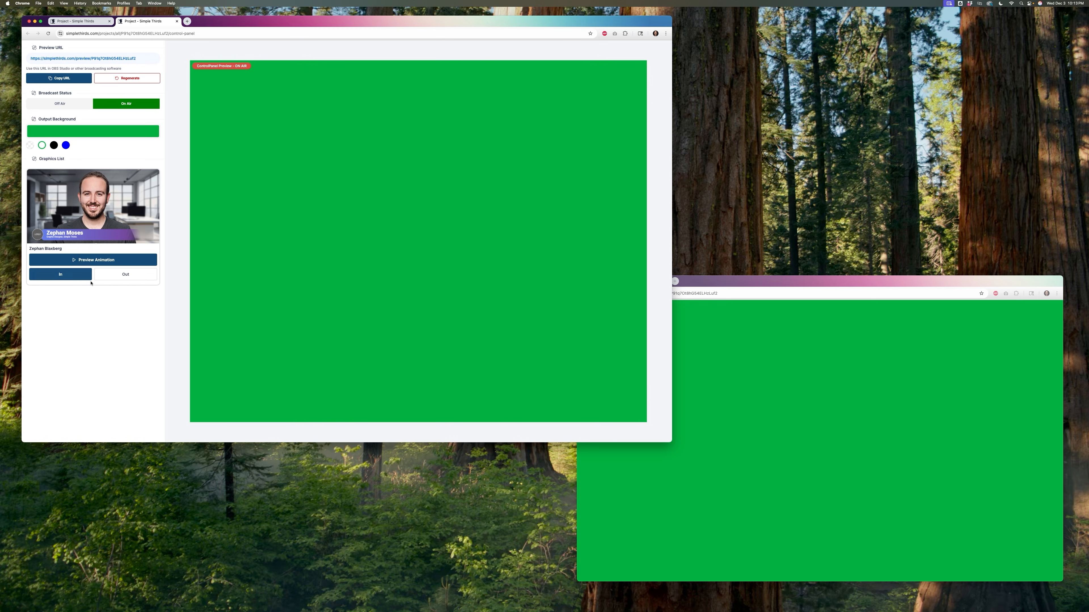
Step: Preview the graphic's animation in the control panel and compare it with the output window
{"action": "left_click", "coordinate": [91, 259]}
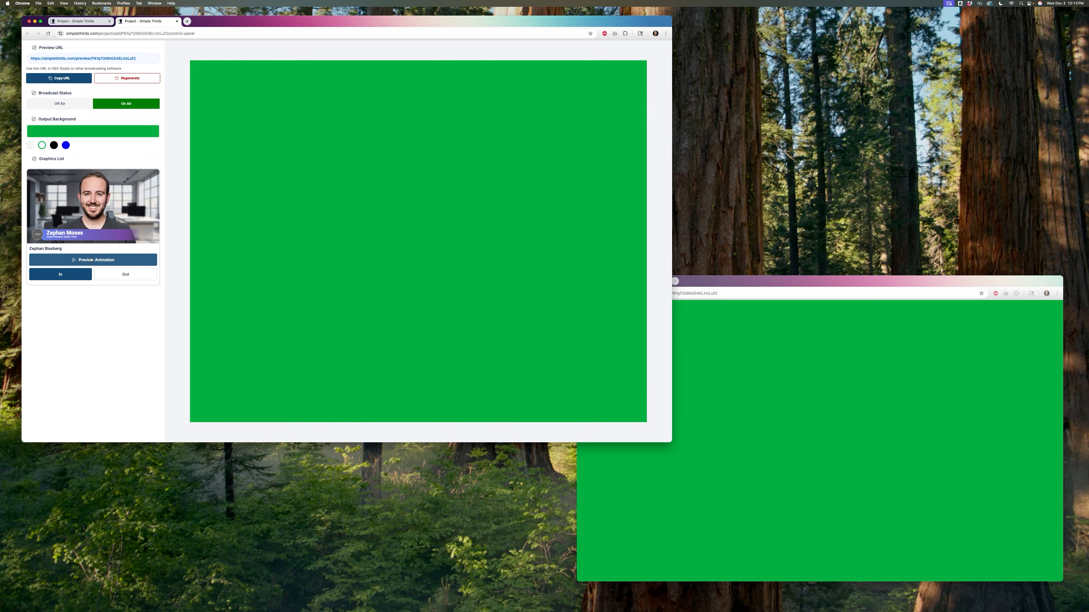
{"action": "left_click", "coordinate": [101, 260]}
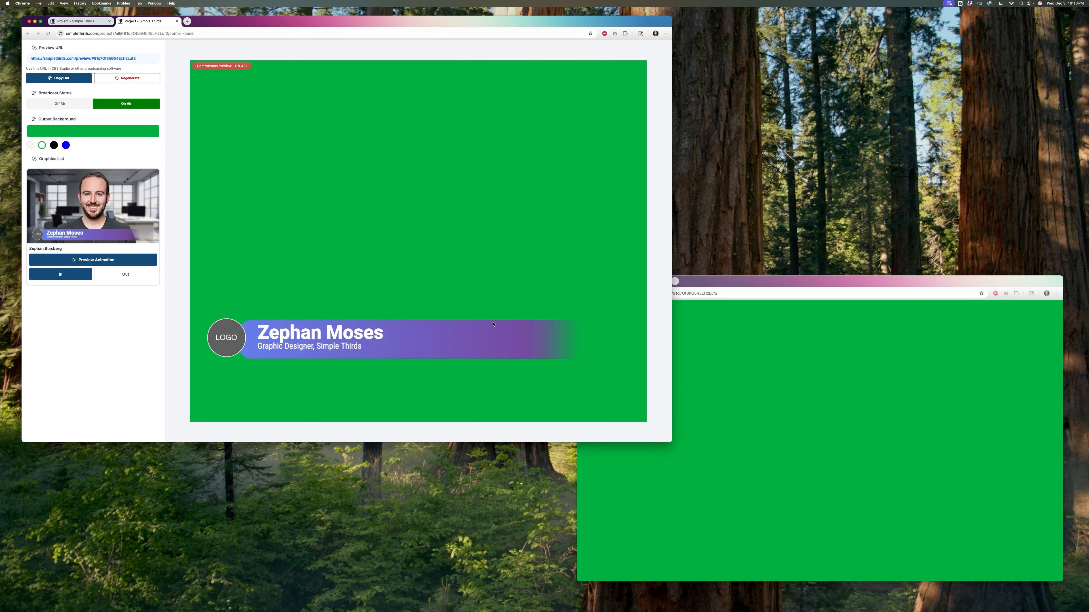
{"action": "left_click", "coordinate": [826, 306]}
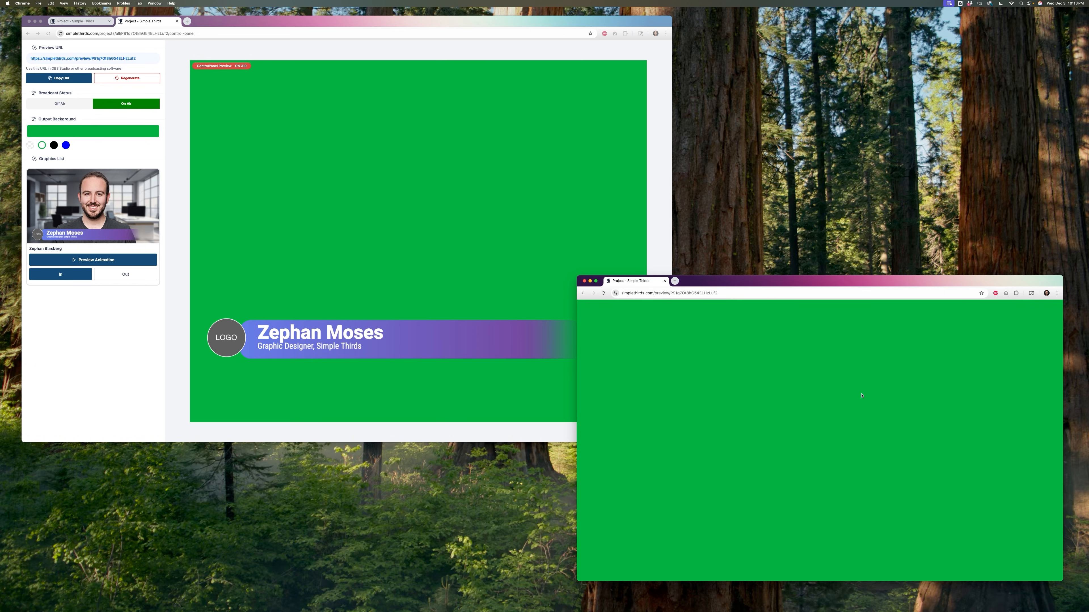
Step: Bring the graphic in on the live broadcast and check it in the output window
{"action": "left_click", "coordinate": [274, 23]}
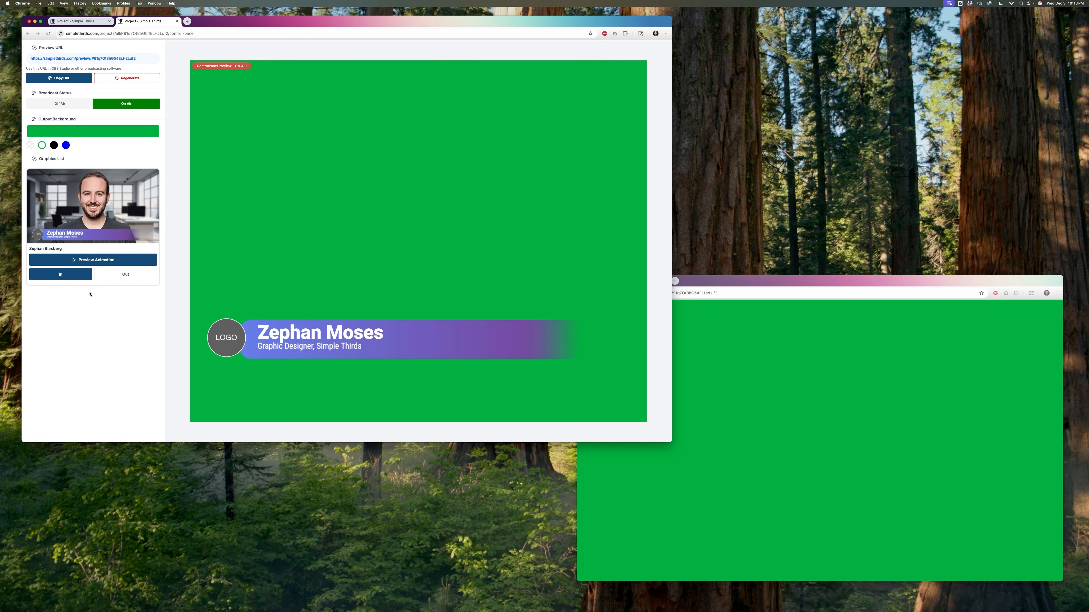
{"action": "left_click", "coordinate": [66, 279]}
{"action": "left_click", "coordinate": [809, 278]}
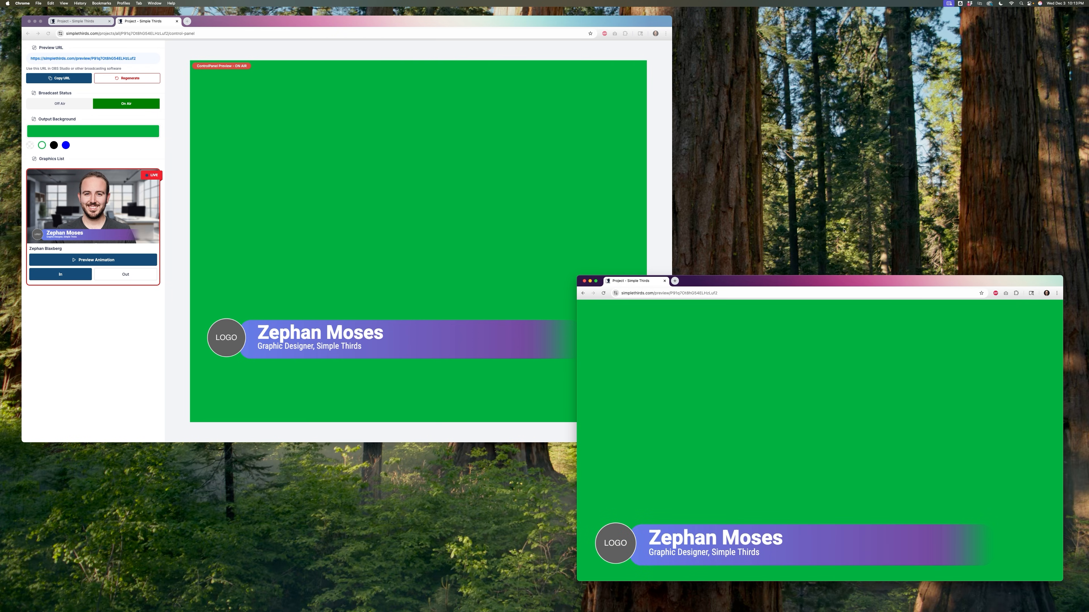
Step: Animate the graphic out of the live broadcast and check the output window
{"action": "left_click", "coordinate": [138, 346]}
{"action": "left_click", "coordinate": [126, 277]}
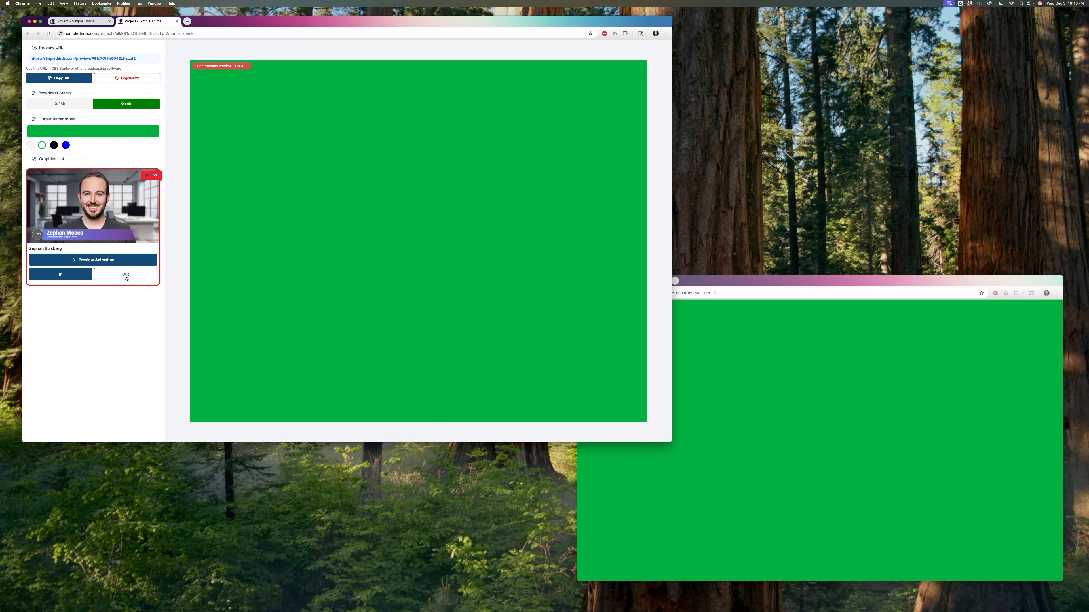
{"action": "left_click", "coordinate": [827, 281]}
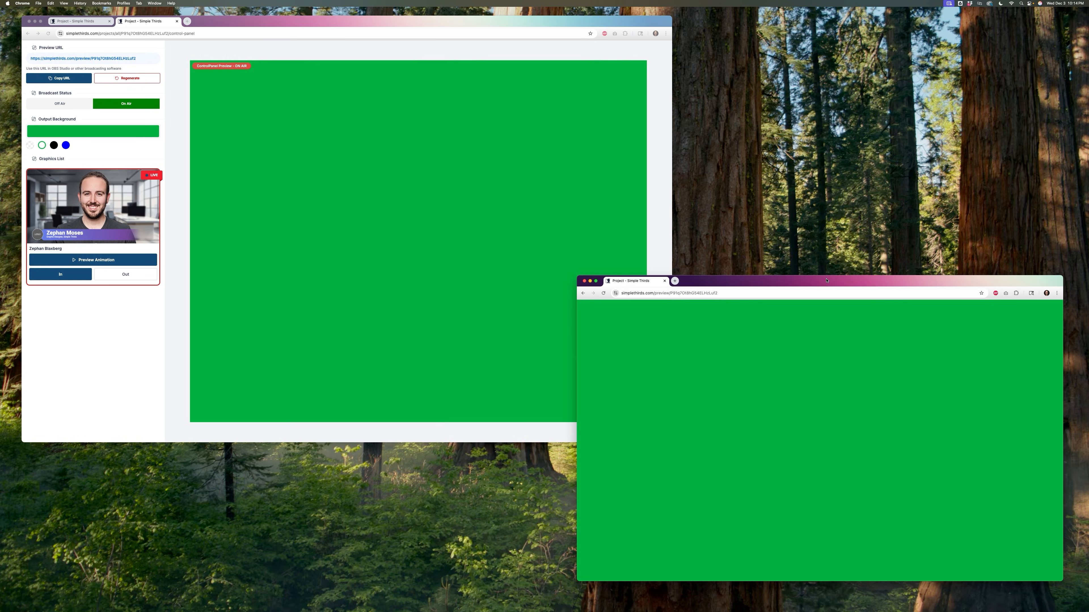
{"action": "left_click", "coordinate": [137, 325]}
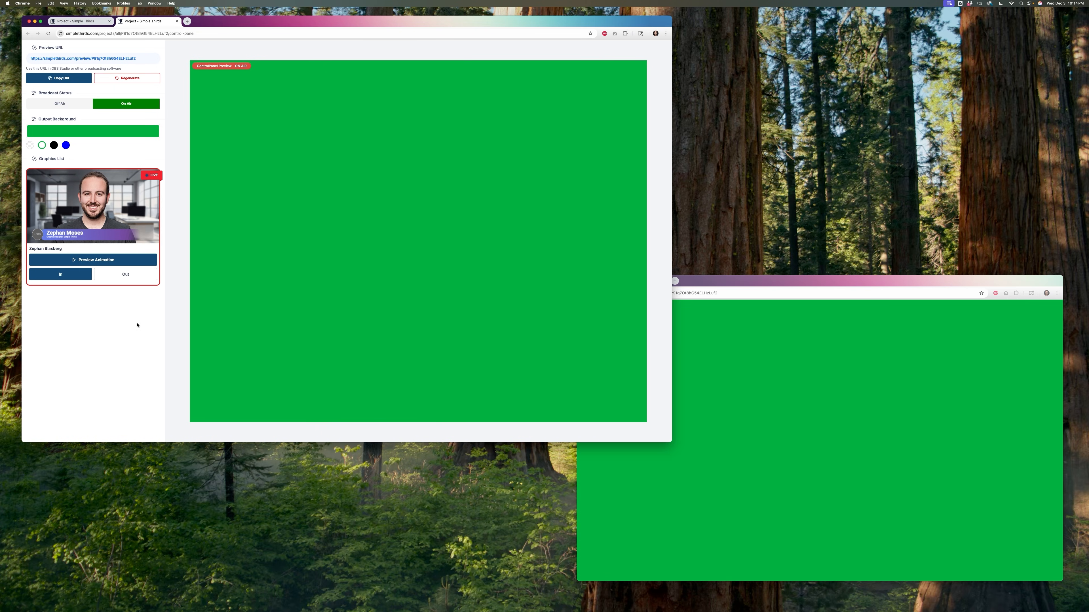
Step: Bring the graphic back in on the live broadcast and inspect the output window again
{"action": "left_click", "coordinate": [76, 281]}
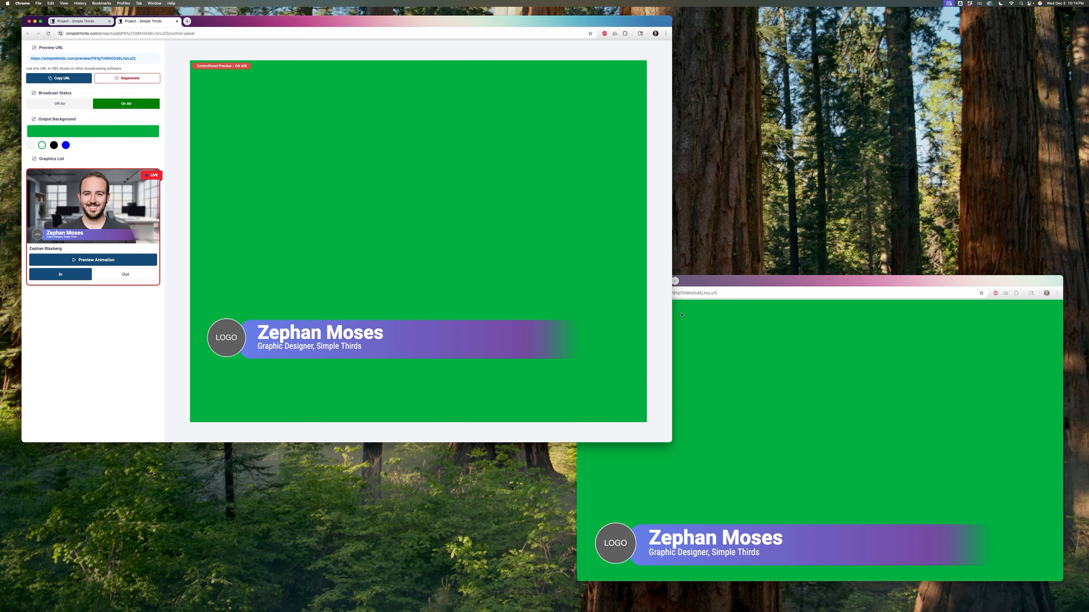
{"action": "left_click", "coordinate": [767, 287]}
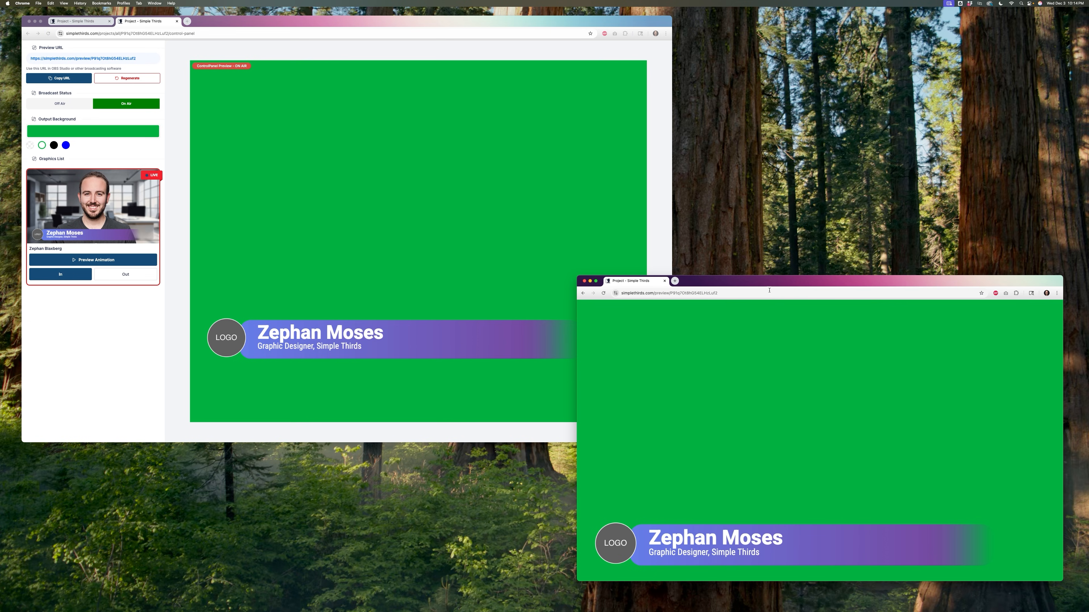
{"action": "left_click", "coordinate": [68, 332]}
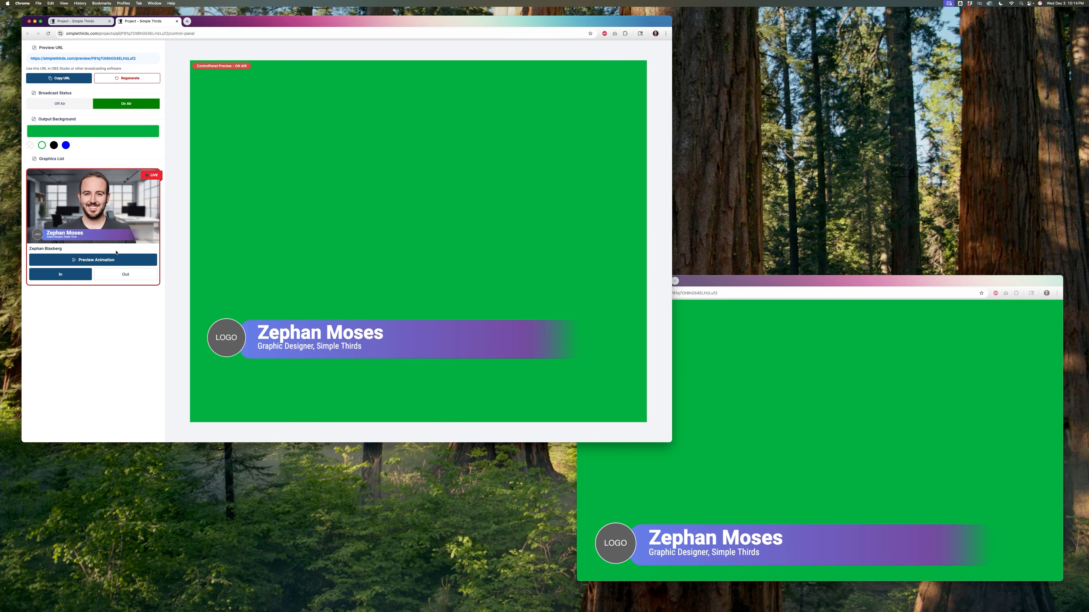
Step: Duplicate the lower-third graphic in the project and rename the copy with the second person's full name
{"action": "left_click", "coordinate": [86, 21]}
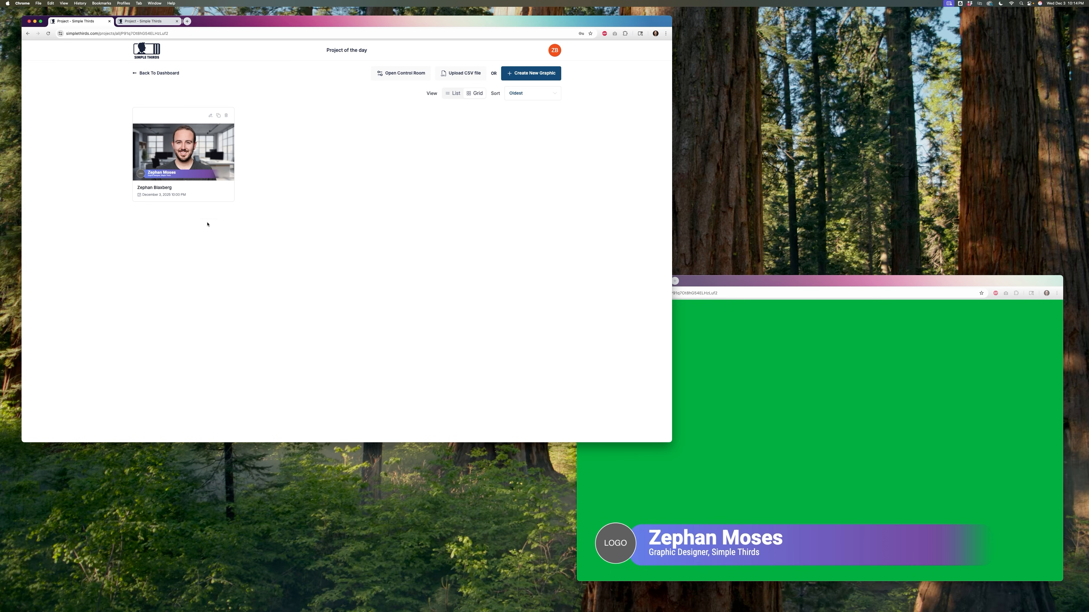
{"action": "left_click", "coordinate": [219, 115]}
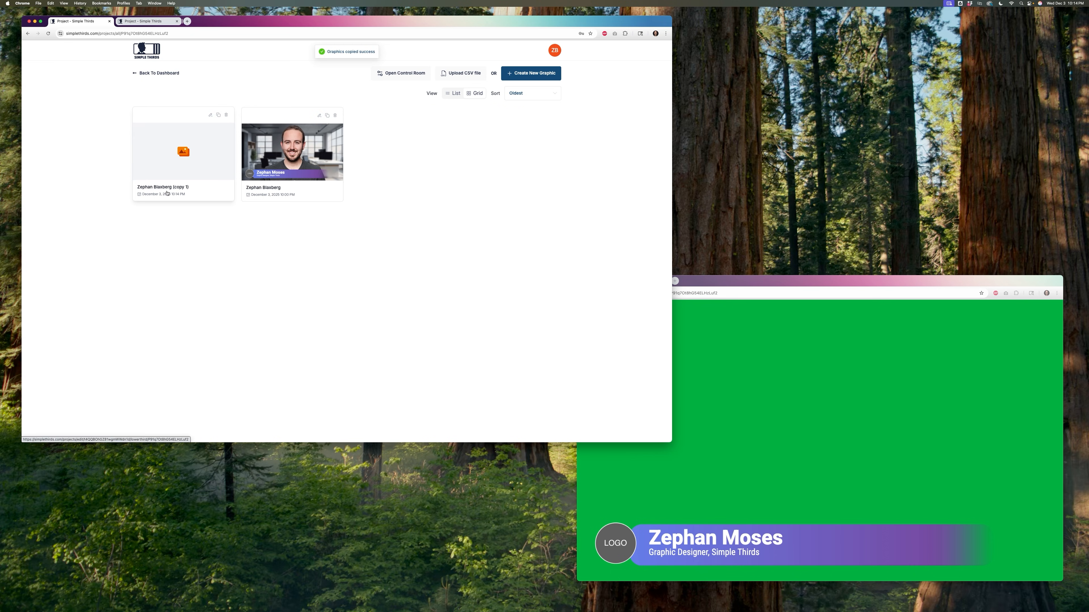
{"action": "left_click", "coordinate": [210, 115]}
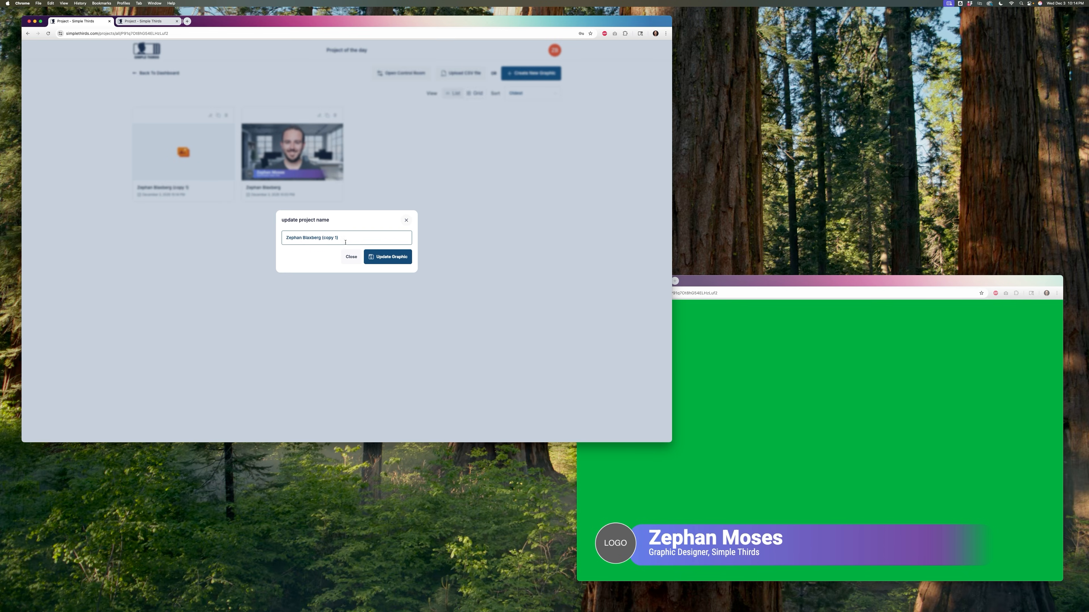
{"action": "key", "text": "super+a"}
{"action": "type", "text": "Jo"}
{"action": "left_click", "coordinate": [365, 253]}
{"action": "left_click", "coordinate": [805, 280]}
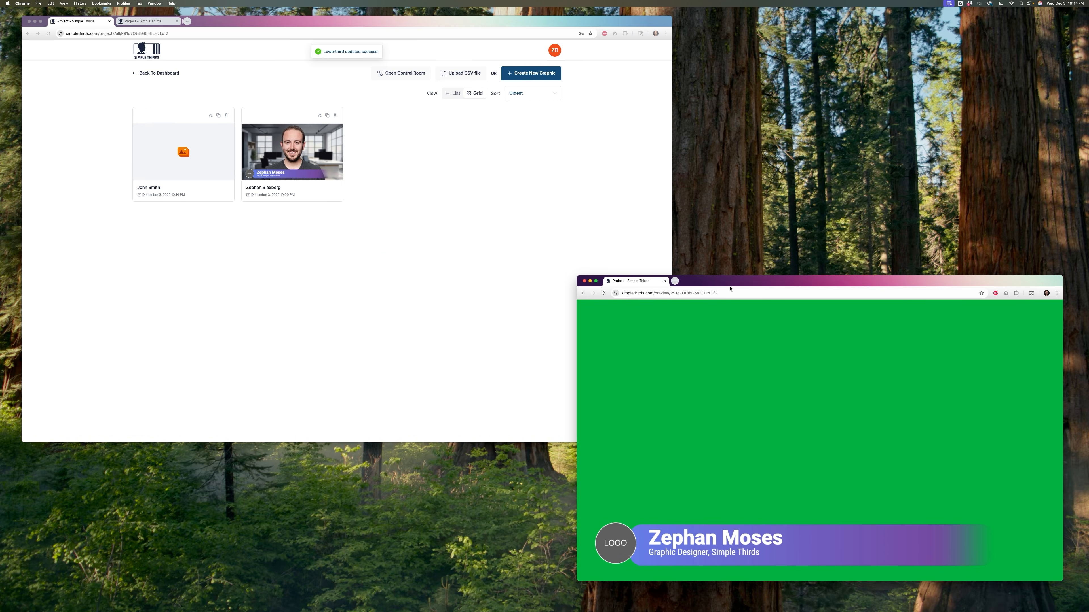
{"action": "left_click", "coordinate": [427, 248]}
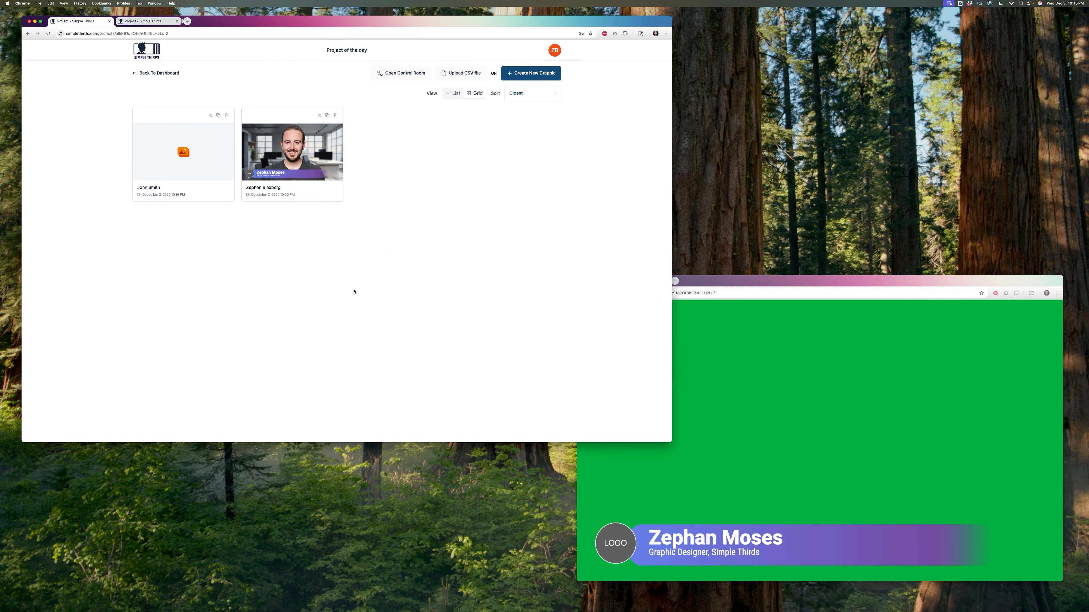
Step: Open the duplicated graphic in the editor and replace its name text with the second person's full name
{"action": "left_click", "coordinate": [143, 189]}
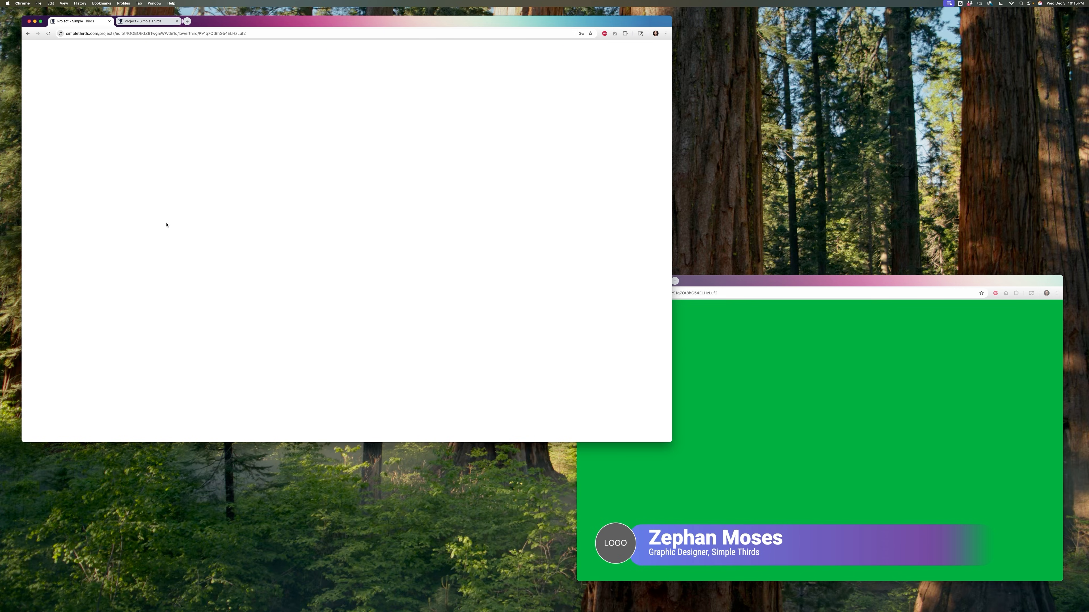
{"action": "left_click", "coordinate": [146, 26]}
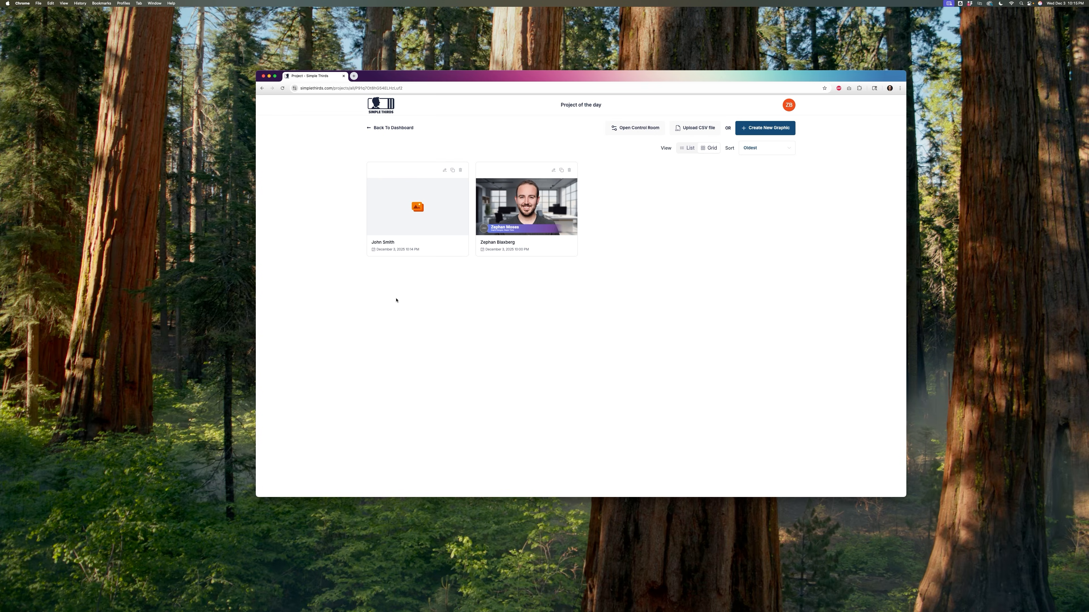
{"action": "left_click", "coordinate": [386, 243]}
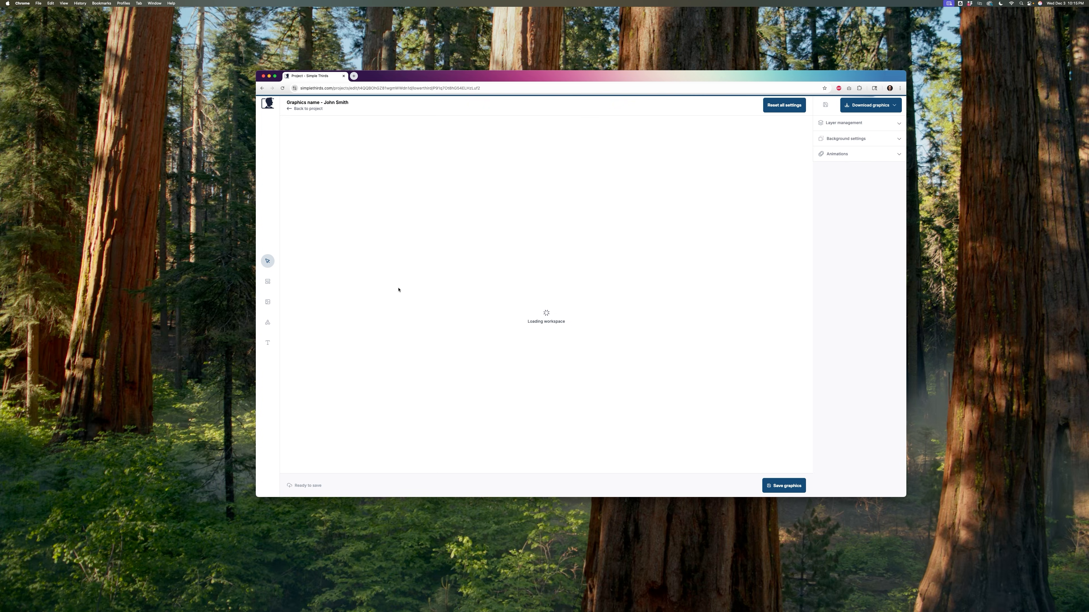
{"action": "left_click", "coordinate": [442, 388]}
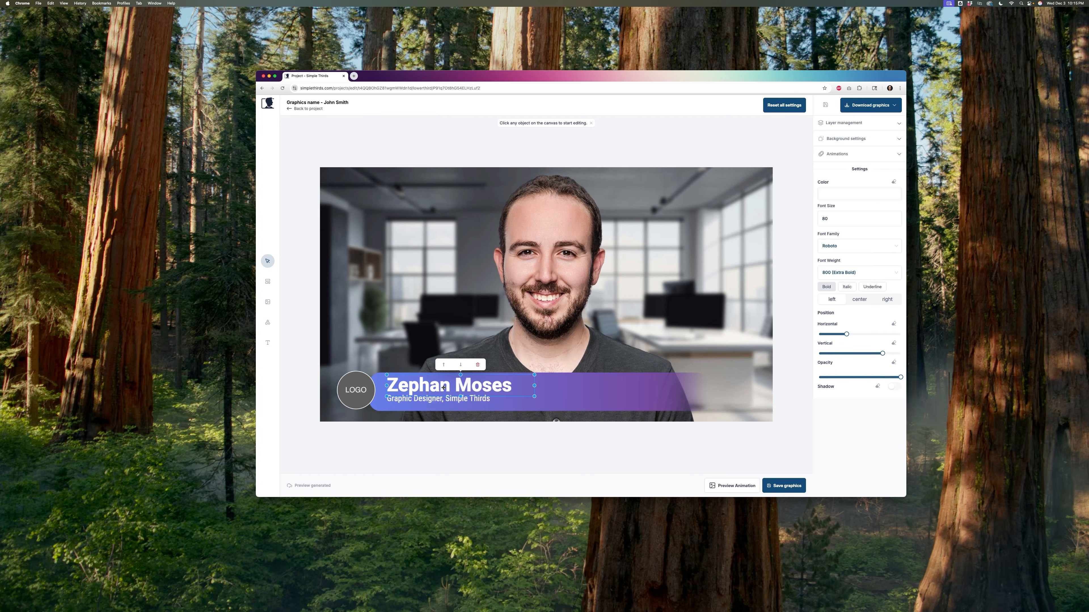
{"action": "double_click", "coordinate": [443, 388]}
{"action": "key", "text": "super+a"}
{"action": "type", "text": "John Smith"}
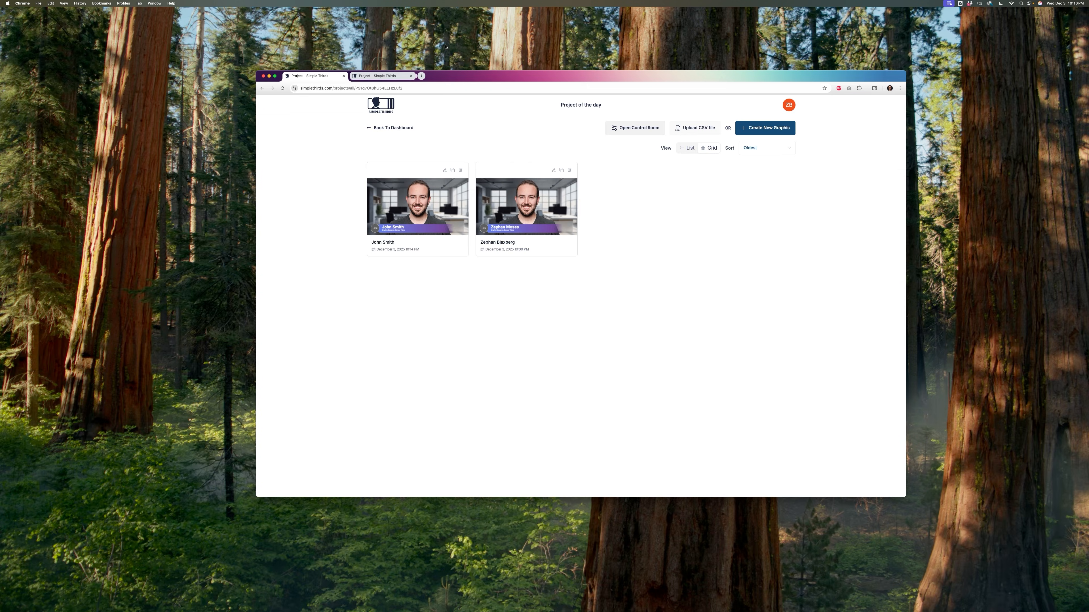
Step: Return to the control panel, bring the original graphic in on the live broadcast and animate it out
{"action": "left_click", "coordinate": [378, 77]}
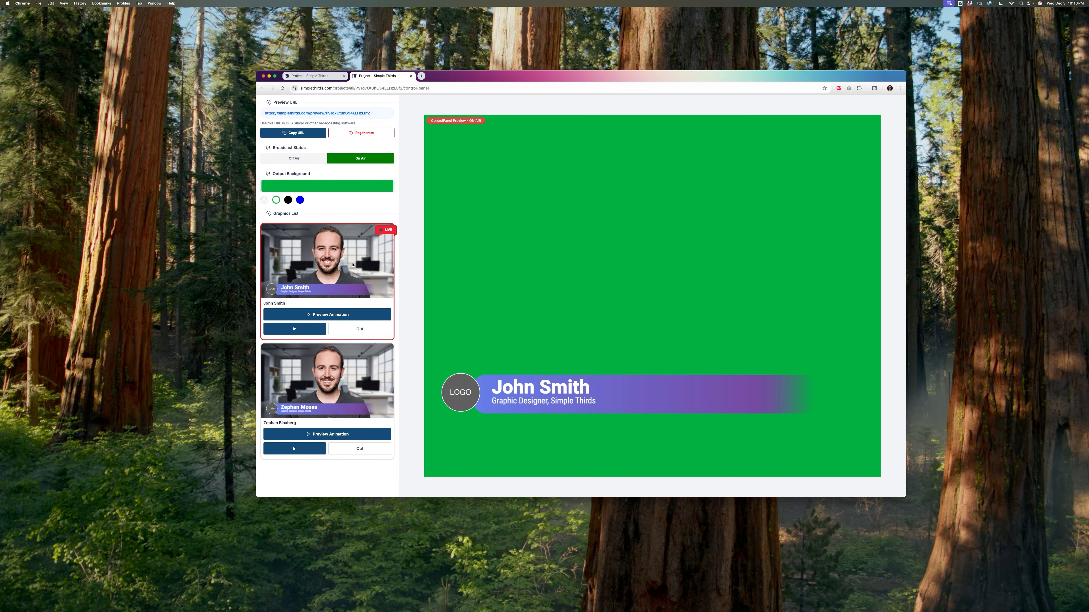
{"action": "left_click", "coordinate": [311, 451]}
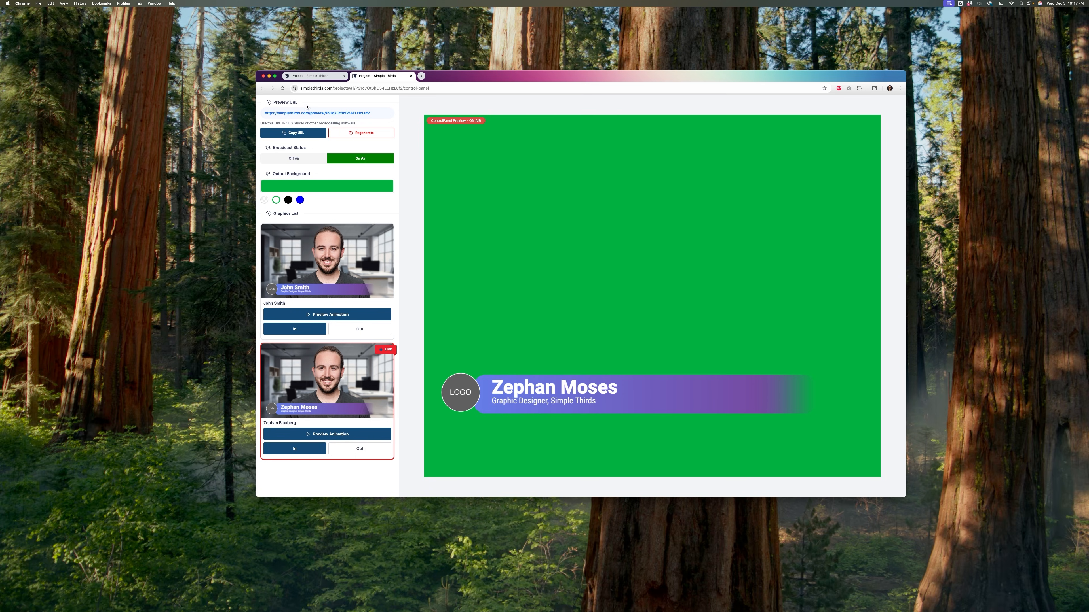
{"action": "left_click", "coordinate": [359, 448]}
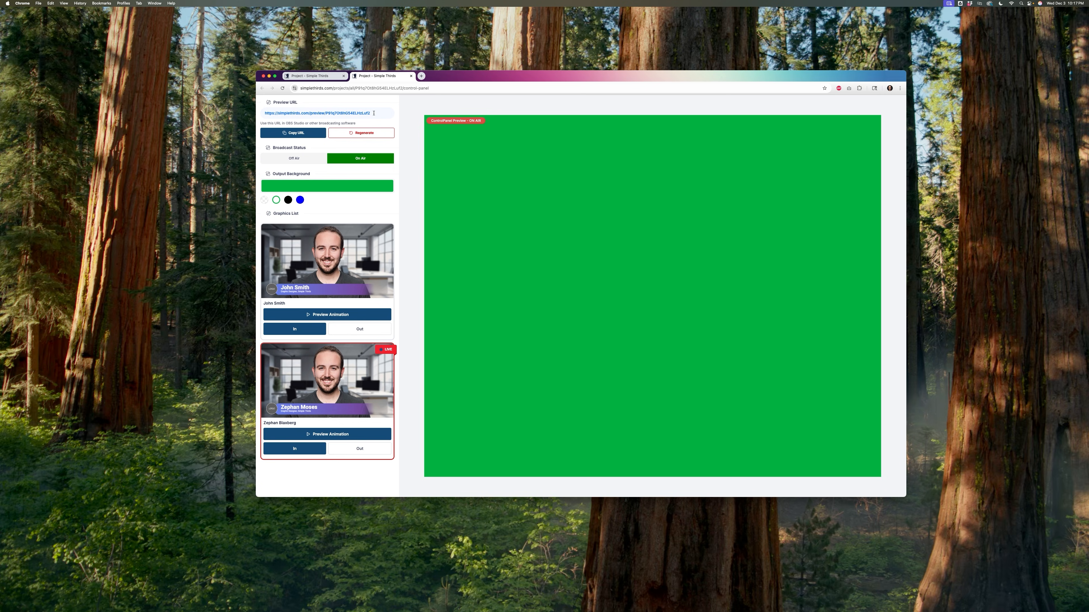
Step: Copy the preview URL, move the control panel window clear of the output window and bring the output window forward
{"action": "left_click", "coordinate": [302, 134]}
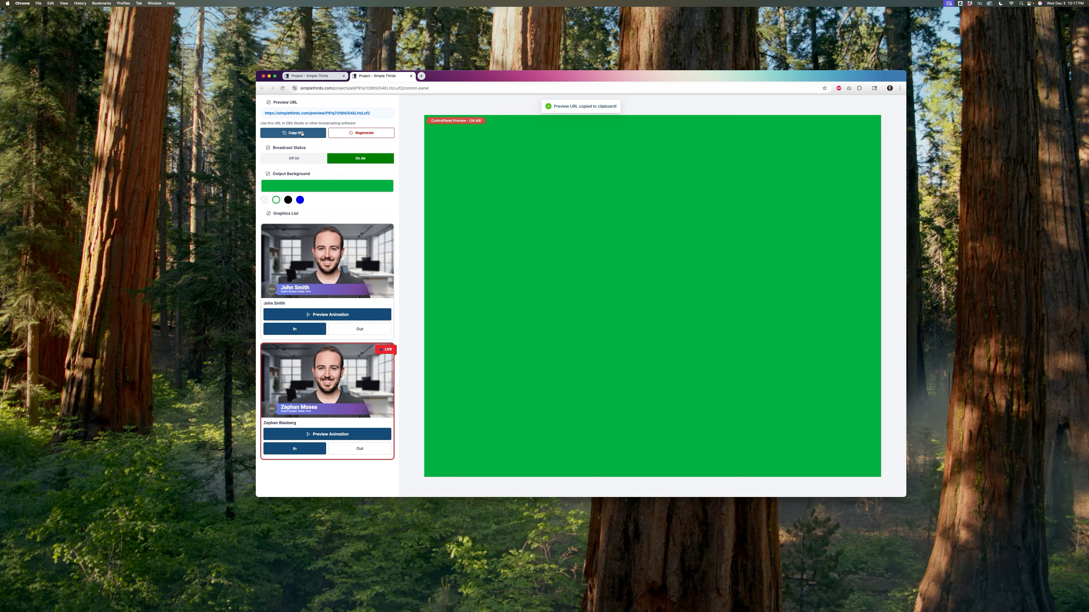
{"action": "left_click_drag", "start_coordinate": [478, 80], "coordinate": [246, 33]}
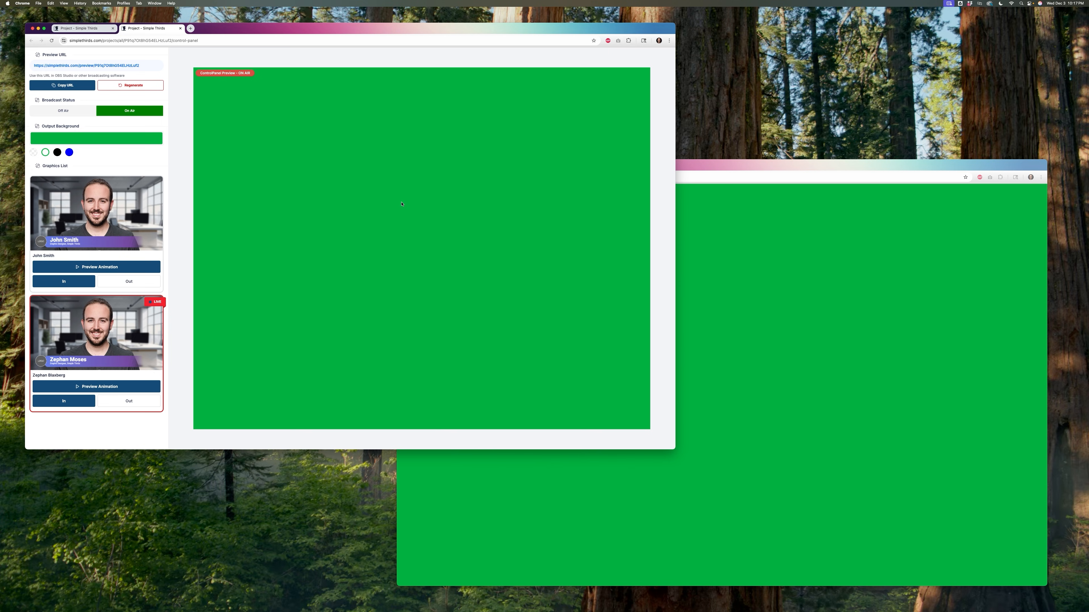
{"action": "left_click", "coordinate": [783, 164]}
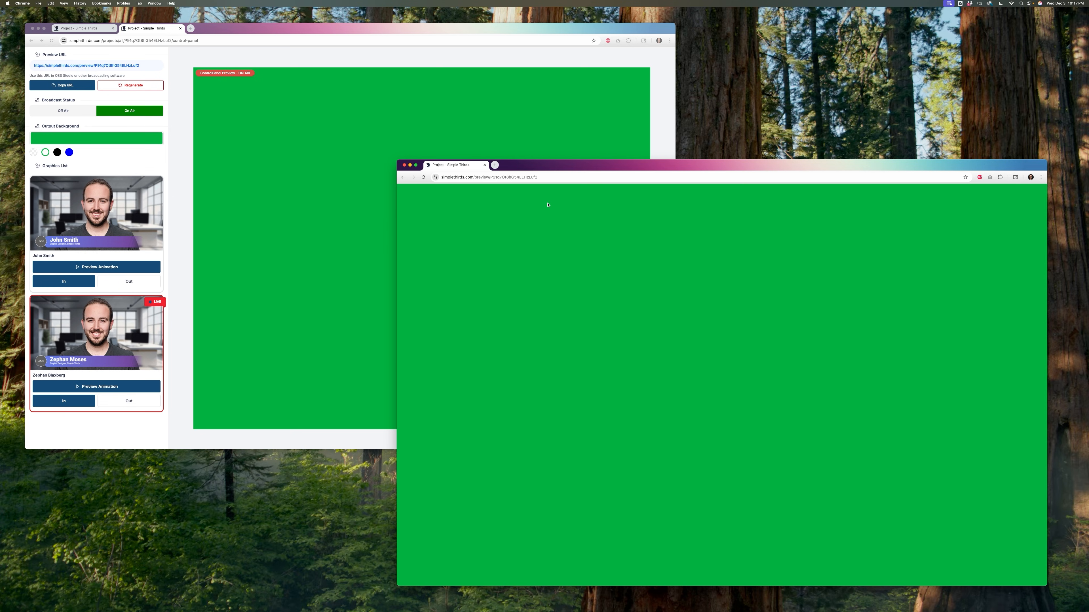
Step: Bring the first person's graphic in on the live broadcast, view it in the output window and animate it out
{"action": "left_click", "coordinate": [282, 34]}
{"action": "left_click", "coordinate": [73, 281]}
{"action": "left_click", "coordinate": [681, 162]}
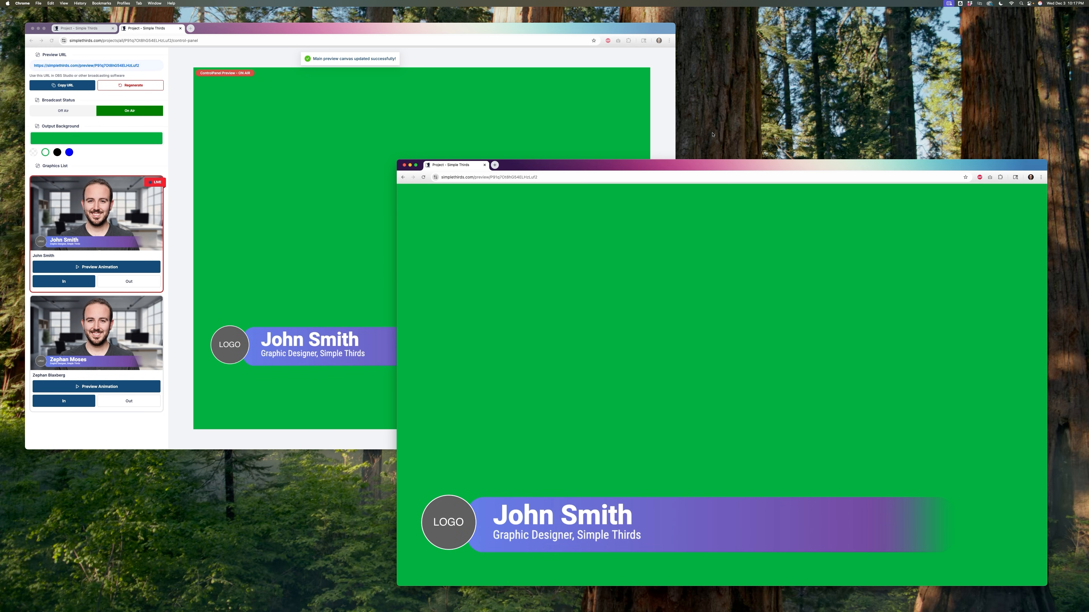
{"action": "left_click", "coordinate": [467, 29]}
{"action": "left_click", "coordinate": [142, 285]}
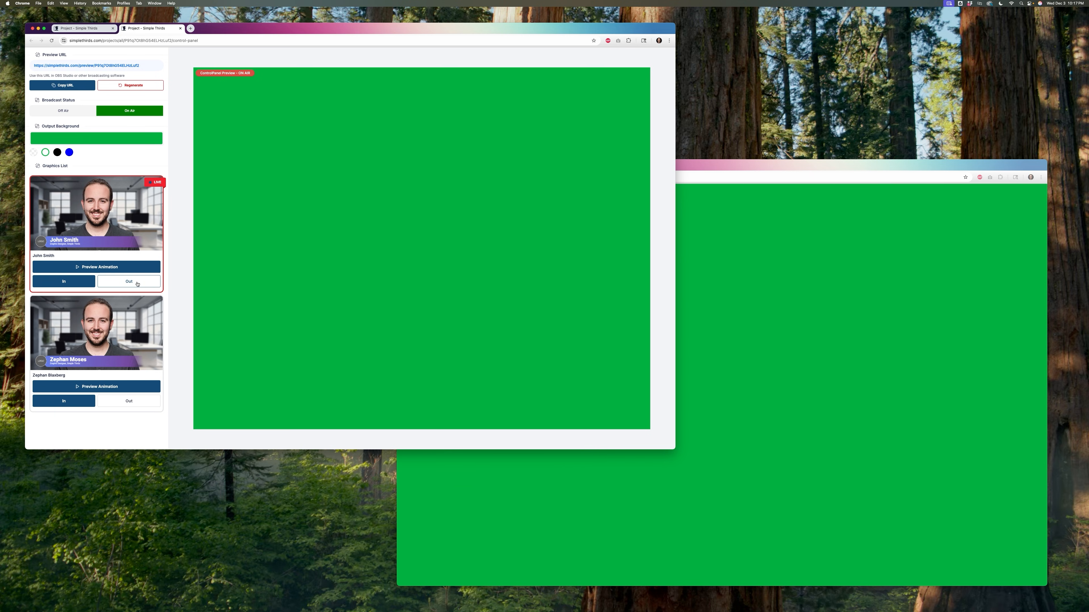
Step: Bring the second person's graphic in on the live broadcast, check it in the output window and animate it out
{"action": "left_click", "coordinate": [72, 405]}
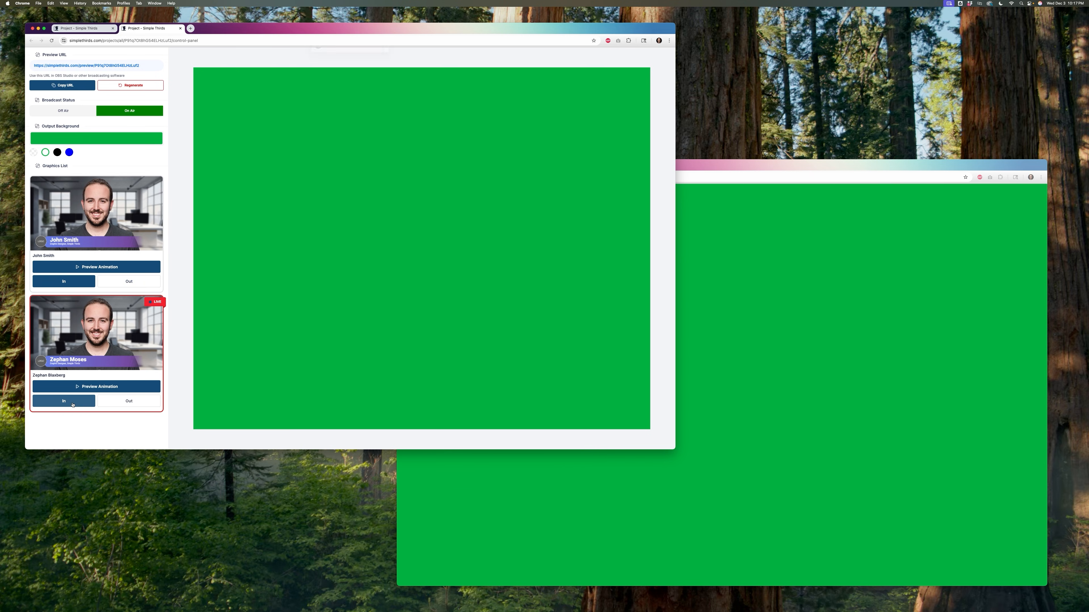
{"action": "left_click", "coordinate": [725, 170]}
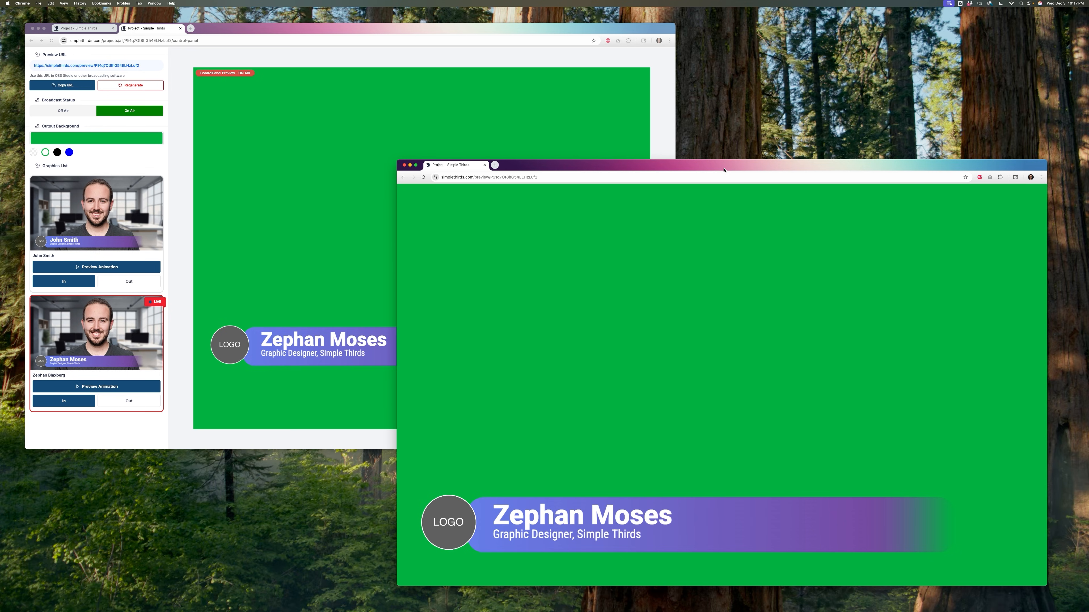
{"action": "left_click", "coordinate": [224, 30]}
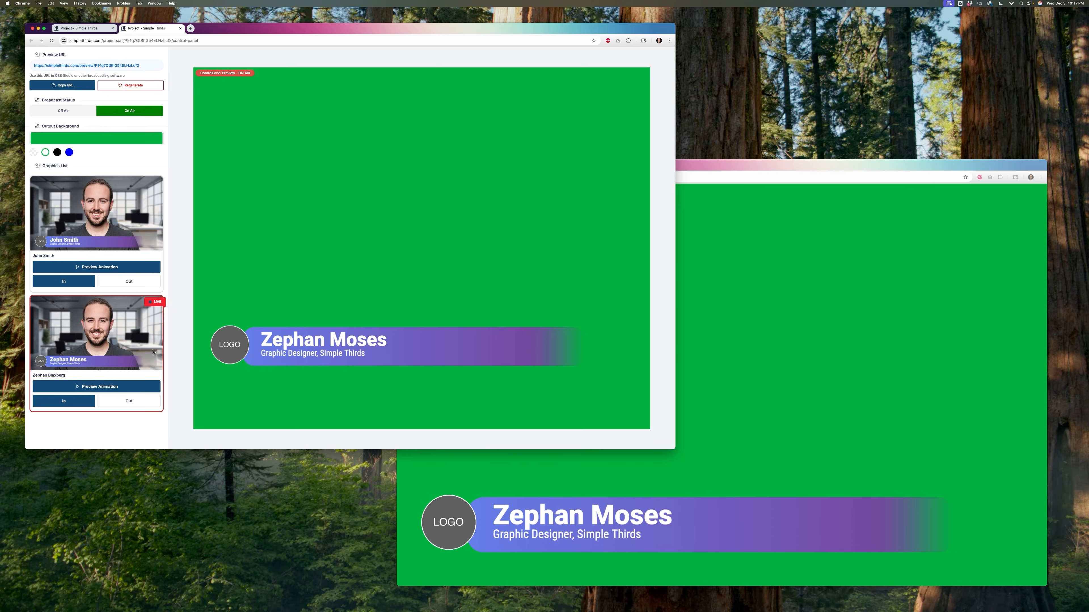
{"action": "left_click", "coordinate": [152, 396]}
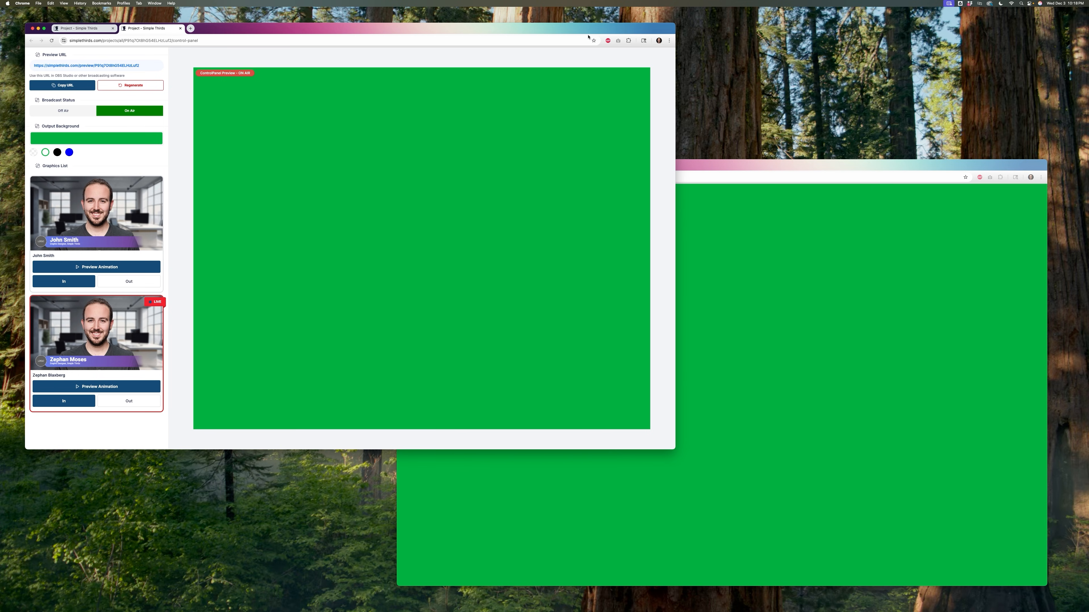
Step: Set the broadcast status to Off Air, inspect the output window and return to the control panel
{"action": "left_click", "coordinate": [70, 114]}
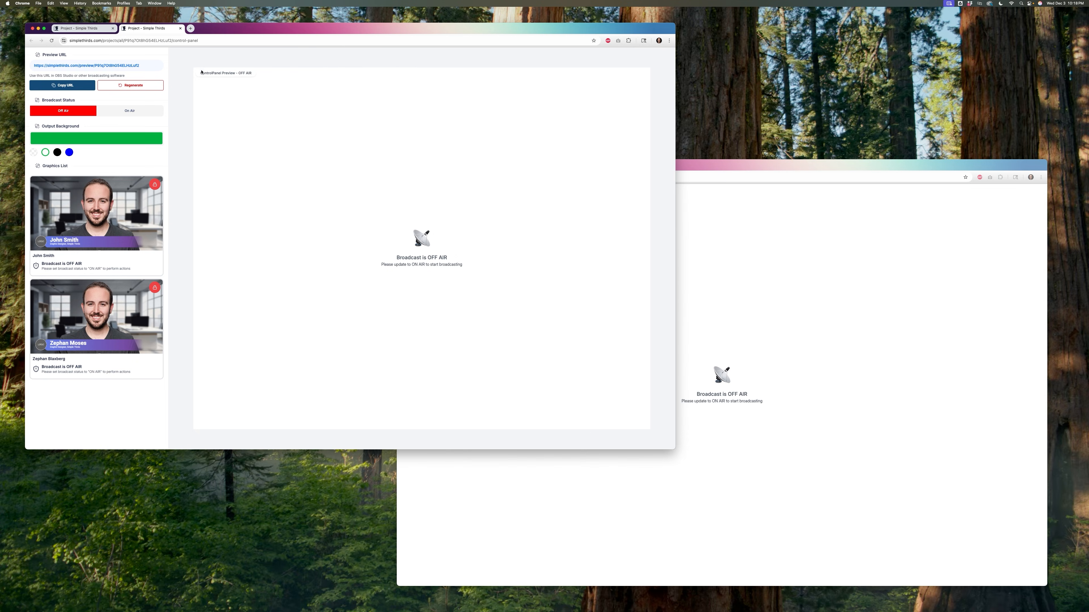
{"action": "left_click", "coordinate": [793, 287]}
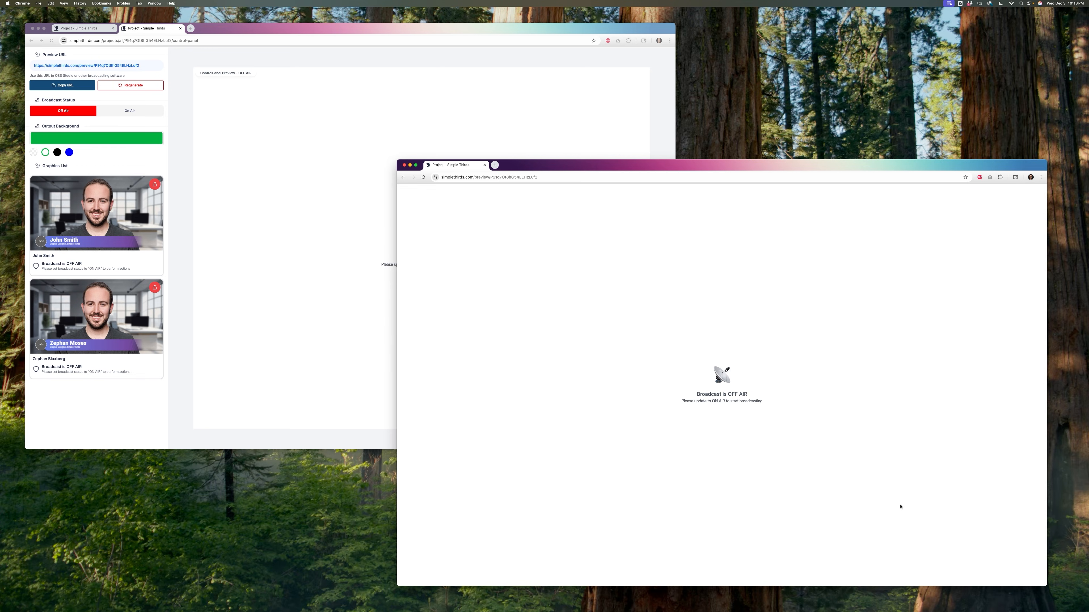
{"action": "left_click", "coordinate": [171, 25]}
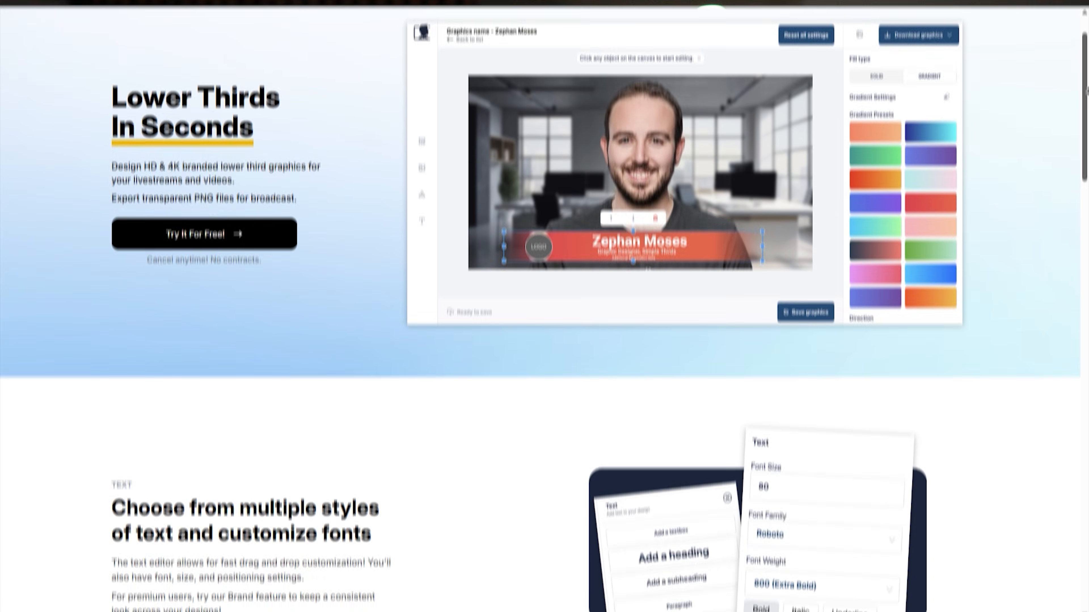
{"action": "scroll", "coordinate": [1086, 84], "scroll_direction": "down", "scroll_amount": 5}
{"action": "scroll", "coordinate": [1086, 84], "scroll_direction": "down", "scroll_amount": 8}
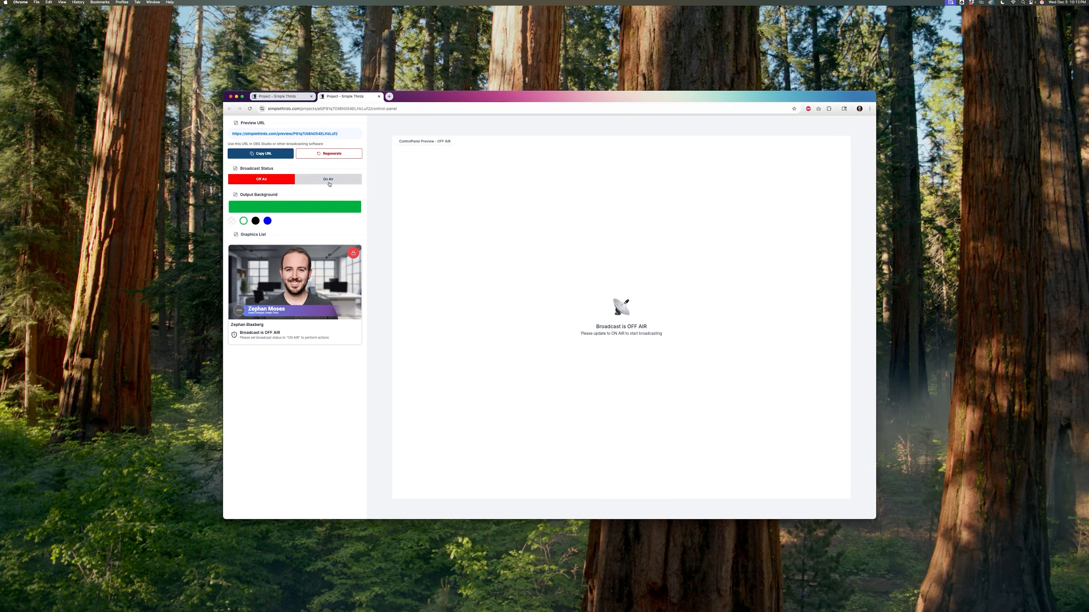
Step: Set the broadcast status to On Air and copy the preview URL for the broadcasting software
{"action": "left_click", "coordinate": [325, 177]}
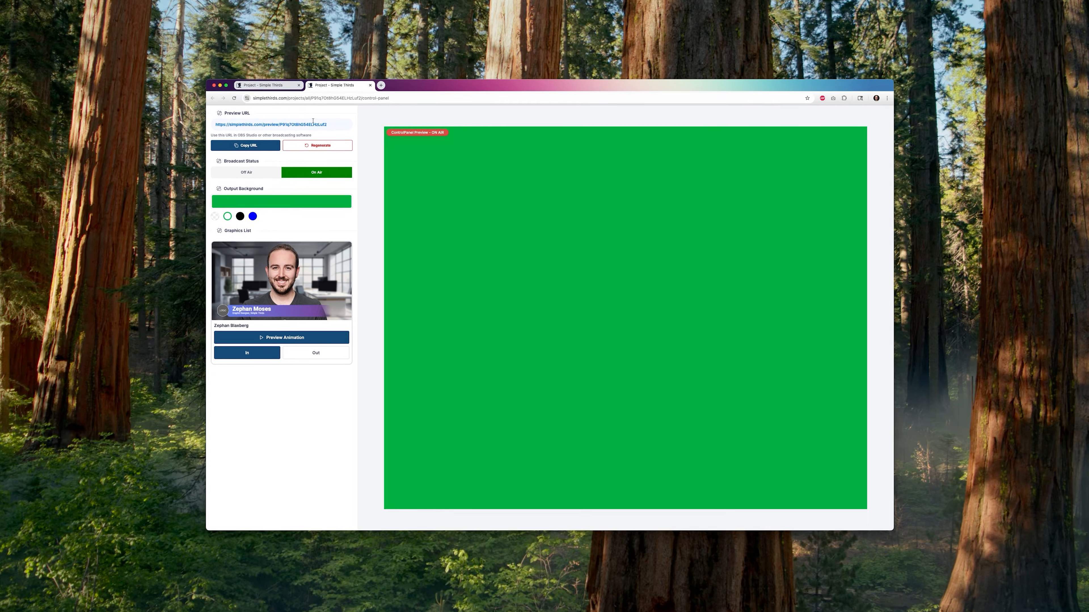
{"action": "left_click", "coordinate": [251, 144]}
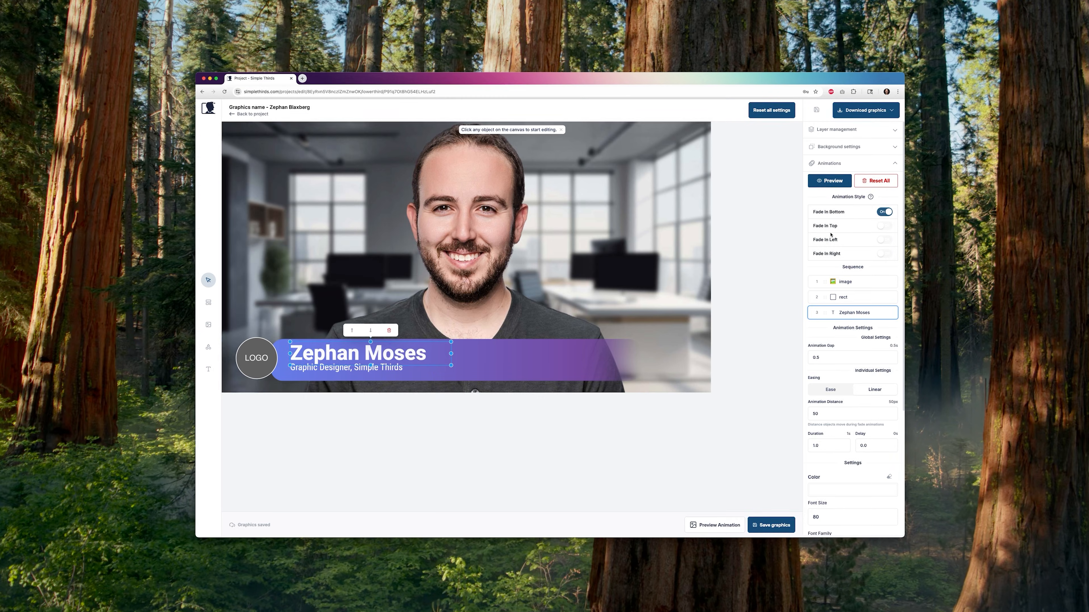
Step: Apply the Fade In Bottom animation to the "Graphic Designer, Simple Thirds" text in the graphic editor
{"action": "left_click", "coordinate": [347, 371]}
{"action": "left_click", "coordinate": [889, 212]}
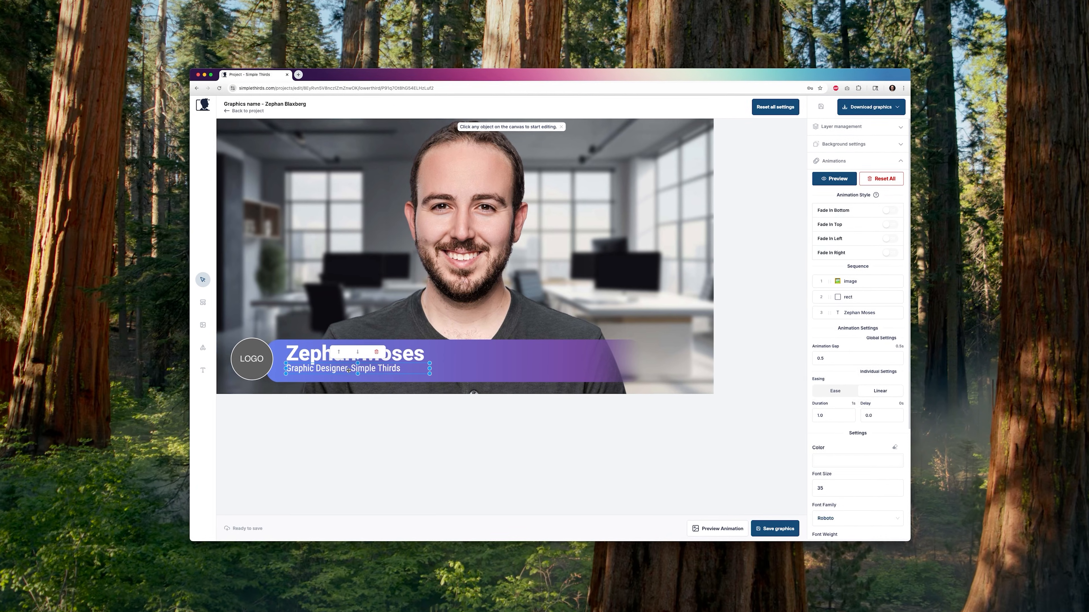
{"action": "left_click", "coordinate": [895, 211]}
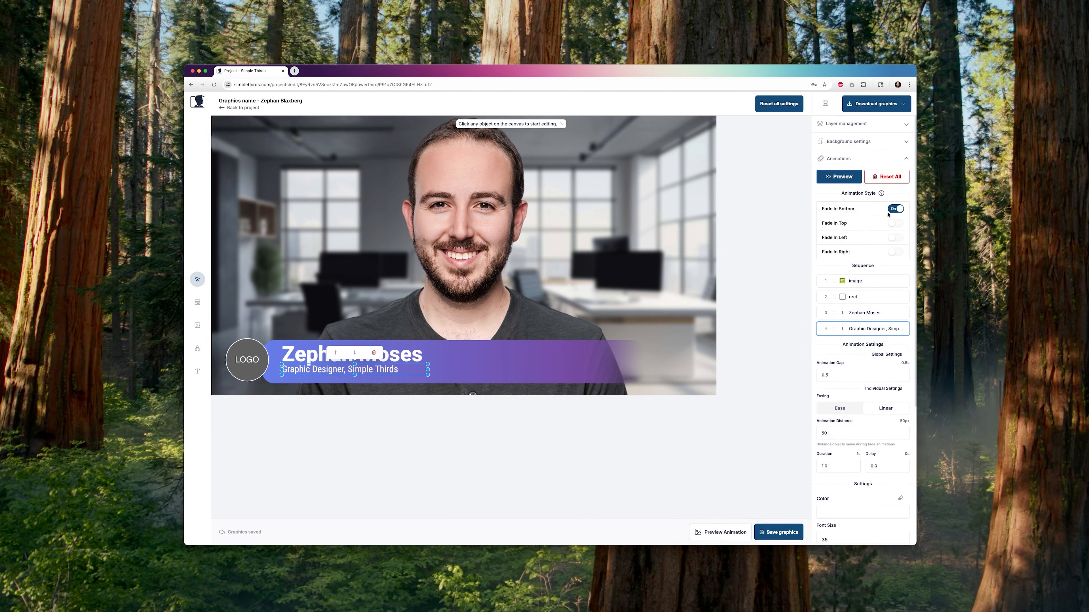